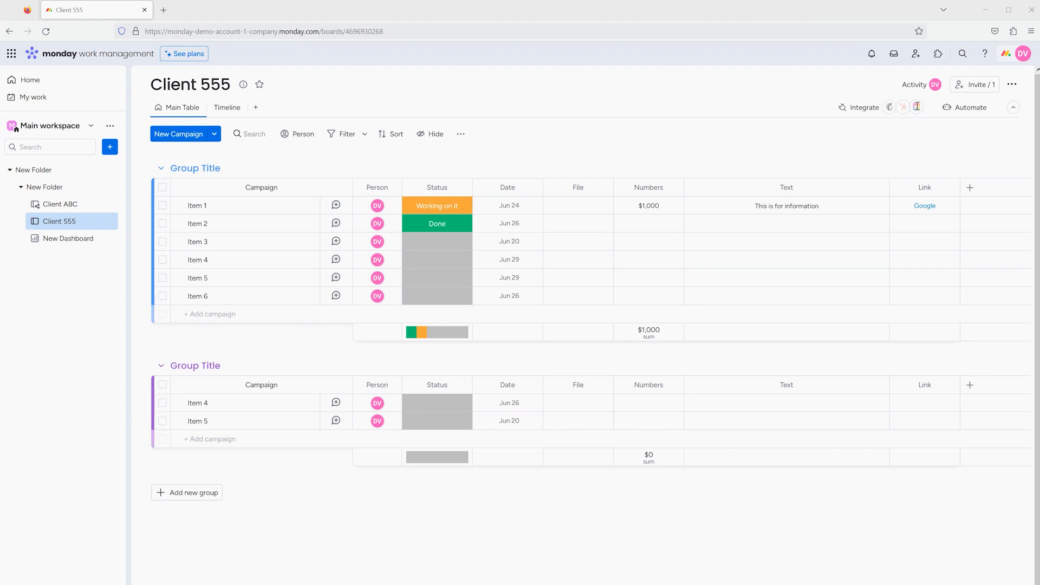
Open the board's automations center, search the templates for "status", and clear the search to browse the full template list.
{"action": "left_click", "coordinate": [967, 107]}
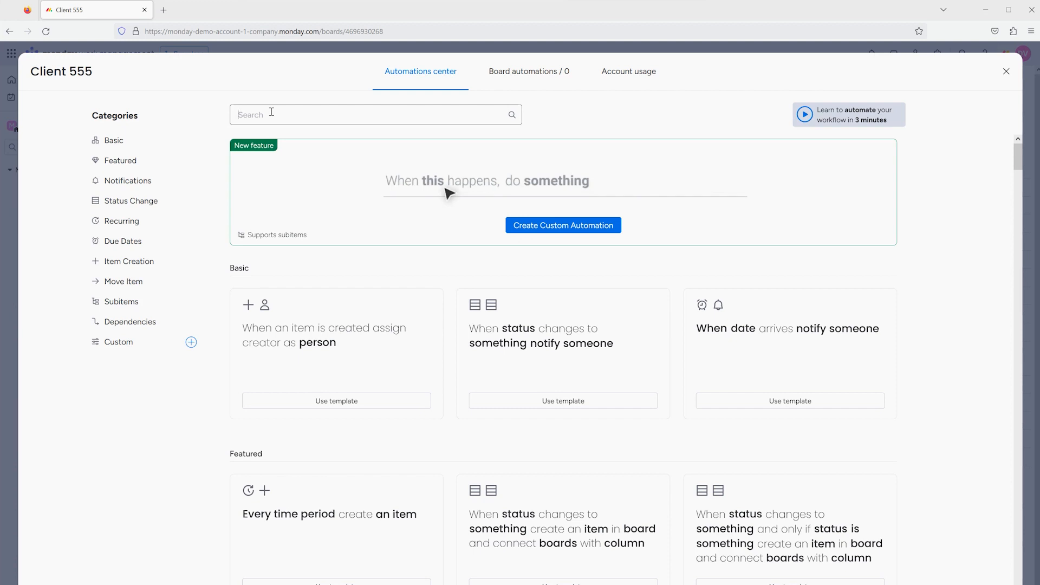
{"action": "type", "text": "stat"}
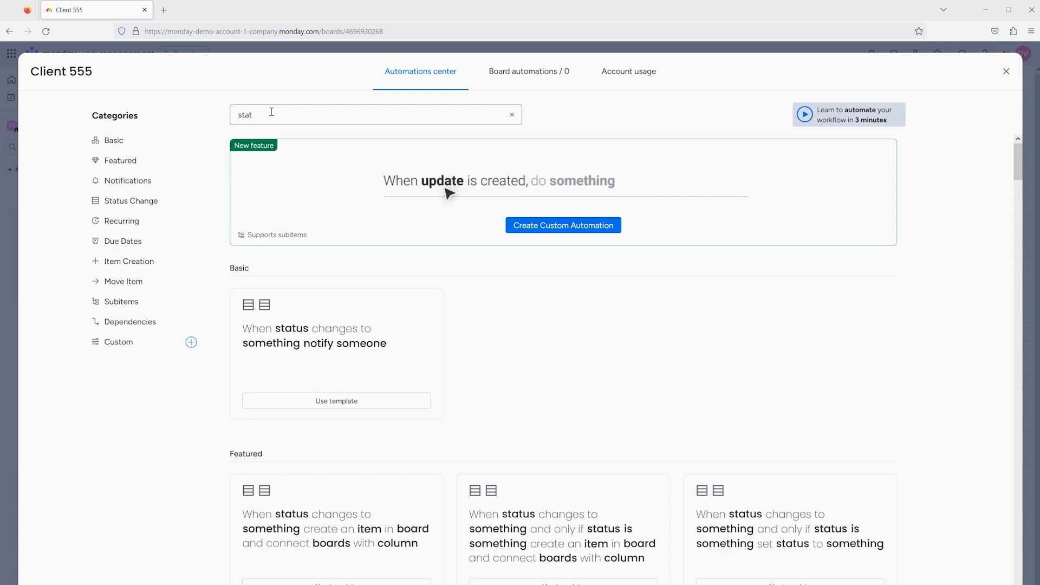
{"action": "type", "text": "us"}
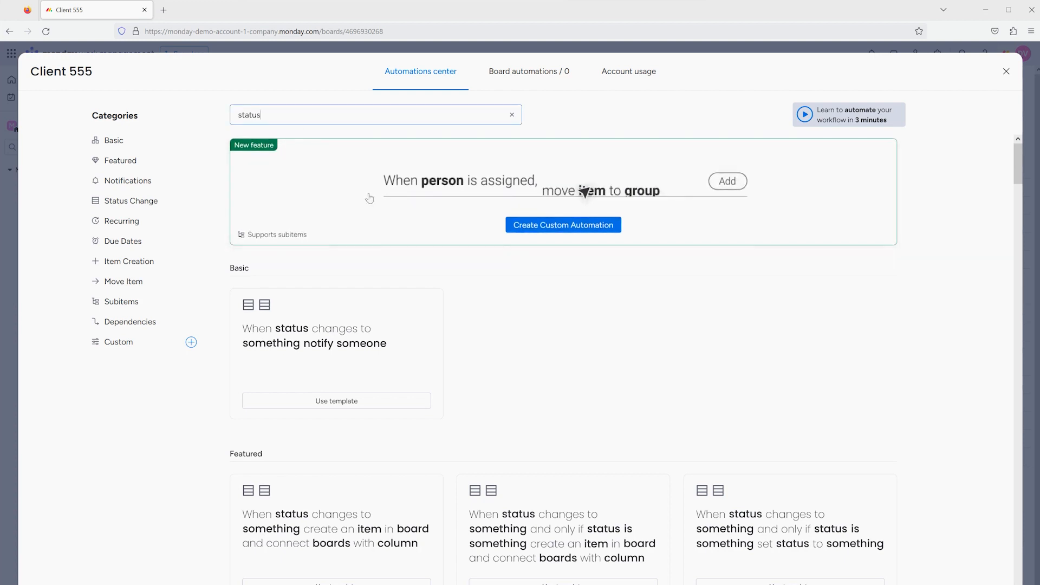
{"action": "left_click_drag", "start_coordinate": [294, 114], "coordinate": [217, 115]}
{"action": "key", "text": "BackSpace"}
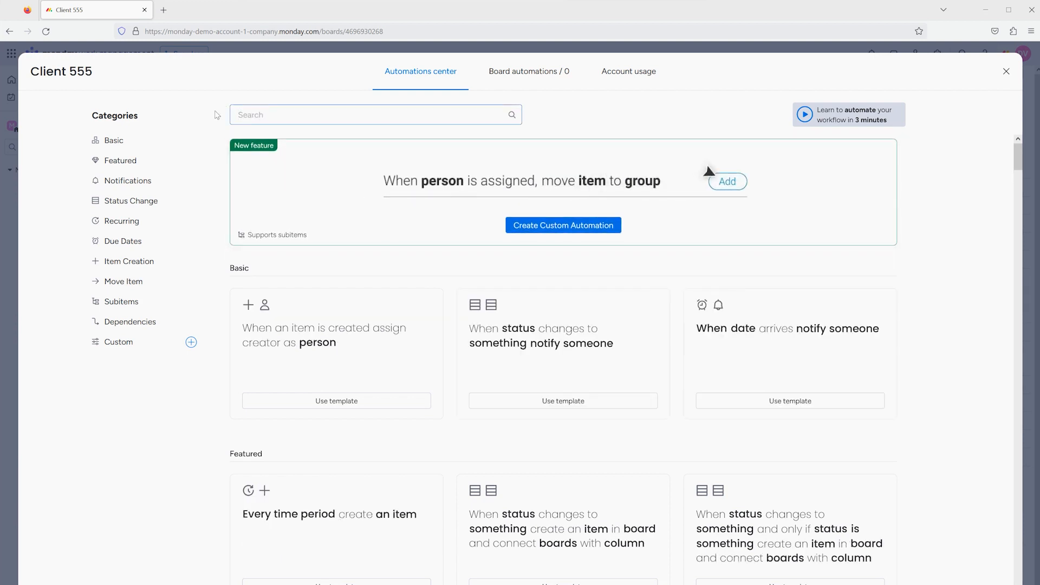
{"action": "scroll", "coordinate": [336, 388], "scroll_direction": "down", "scroll_amount": 8}
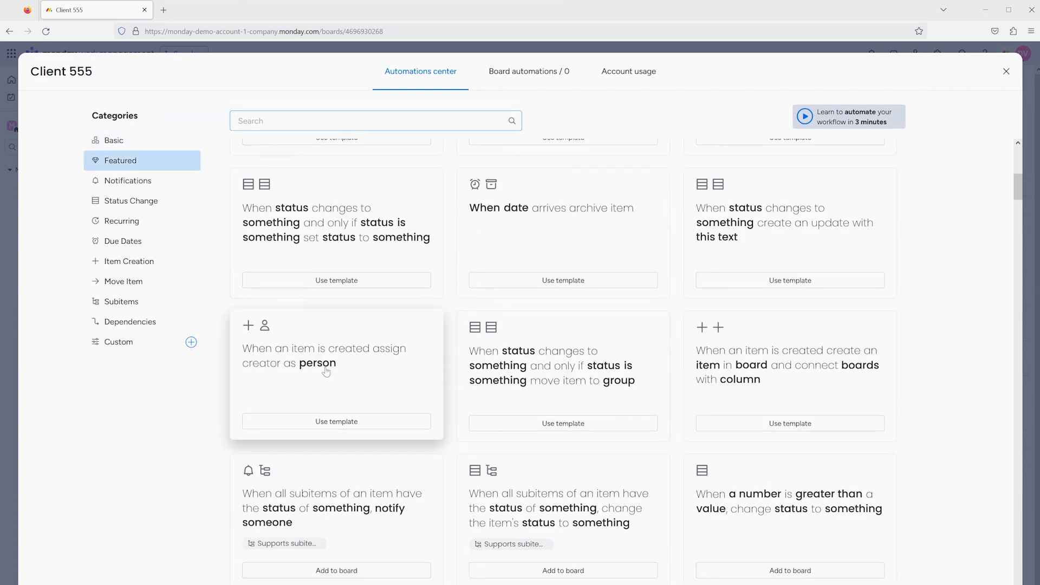
{"action": "scroll", "coordinate": [318, 373], "scroll_direction": "up", "scroll_amount": 8}
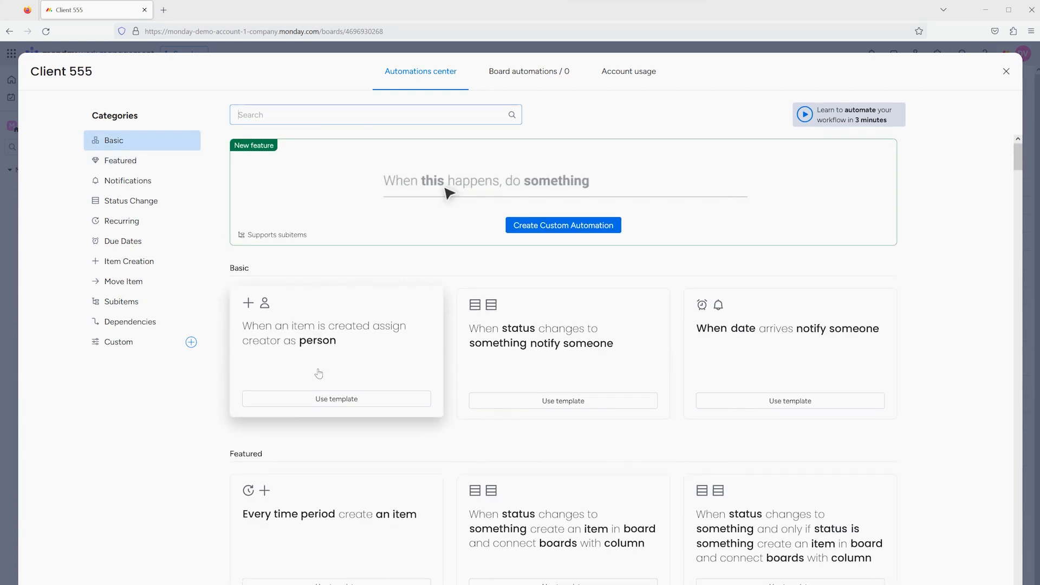
Search the automation templates for "person", look through the matching templates across the categories, and clear the search.
{"action": "left_click", "coordinate": [291, 116]}
{"action": "type", "text": "personm"}
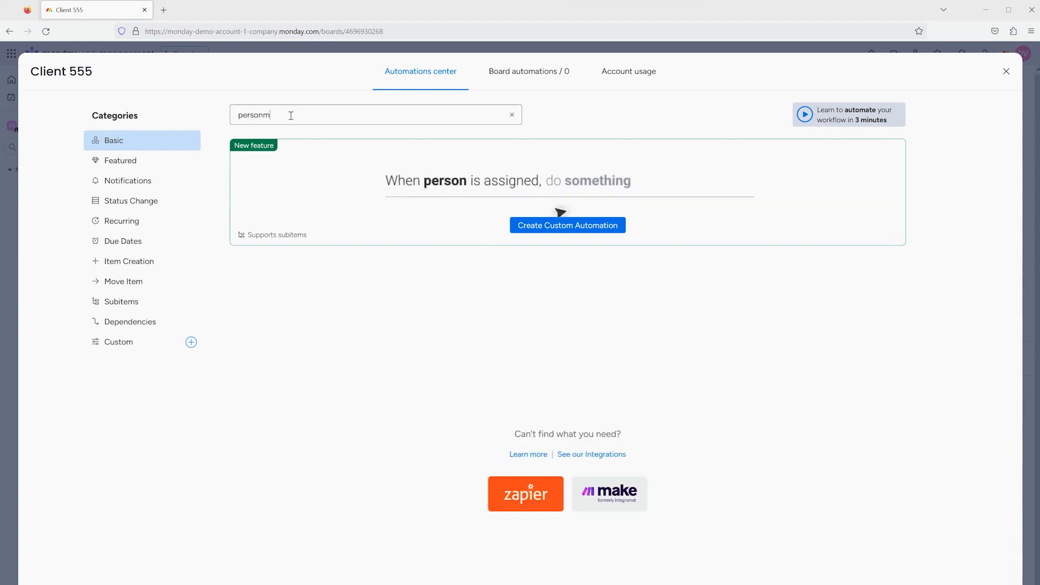
{"action": "key", "text": "BackSpace"}
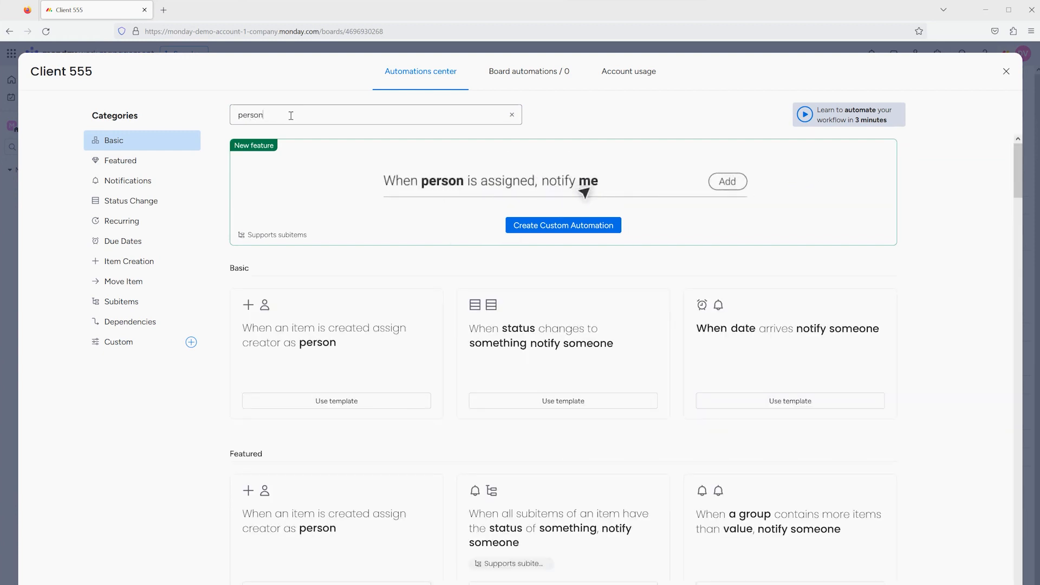
{"action": "scroll", "coordinate": [496, 311], "scroll_direction": "down", "scroll_amount": 7}
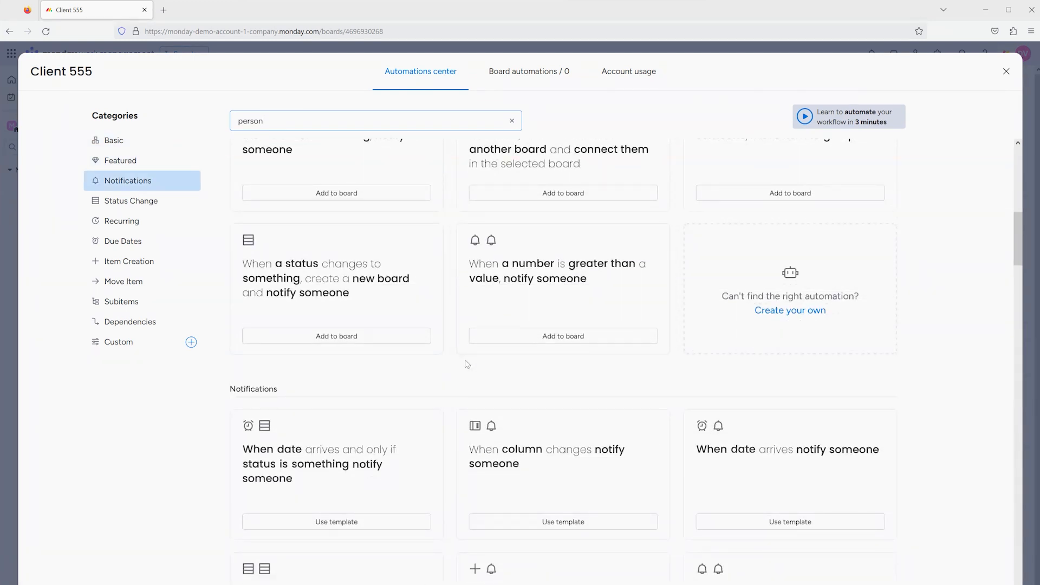
{"action": "scroll", "coordinate": [276, 389], "scroll_direction": "up", "scroll_amount": 7}
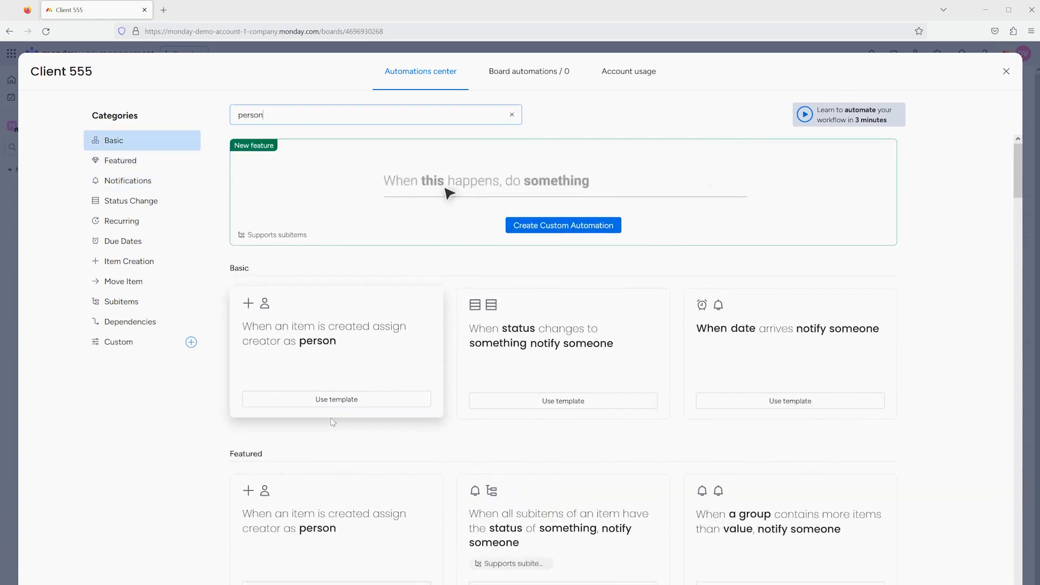
{"action": "scroll", "coordinate": [330, 425], "scroll_direction": "down", "scroll_amount": 5}
{"action": "scroll", "coordinate": [330, 425], "scroll_direction": "down", "scroll_amount": 8}
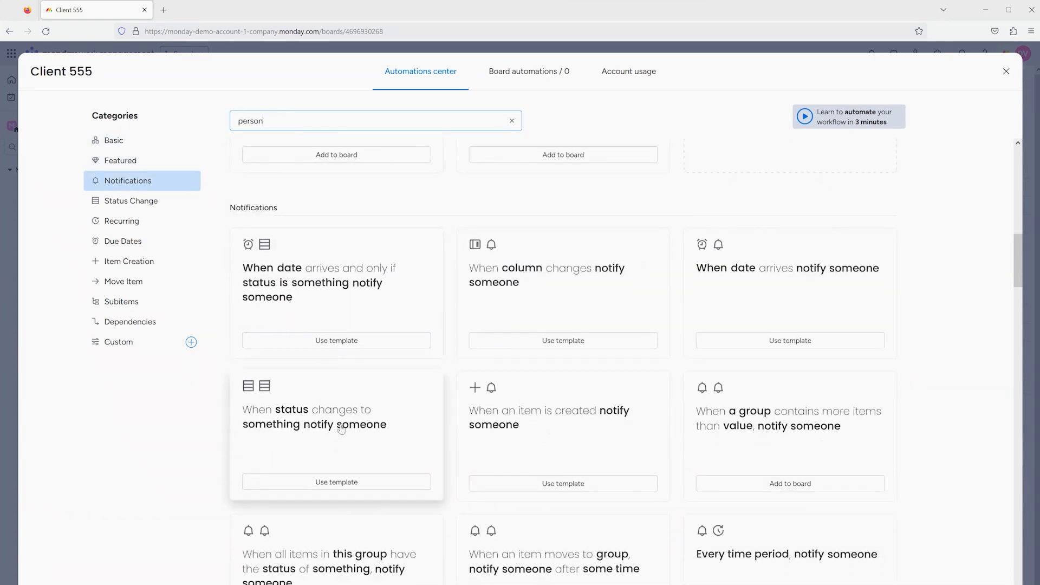
{"action": "scroll", "coordinate": [342, 432], "scroll_direction": "down", "scroll_amount": 7}
{"action": "scroll", "coordinate": [342, 431], "scroll_direction": "down", "scroll_amount": 7}
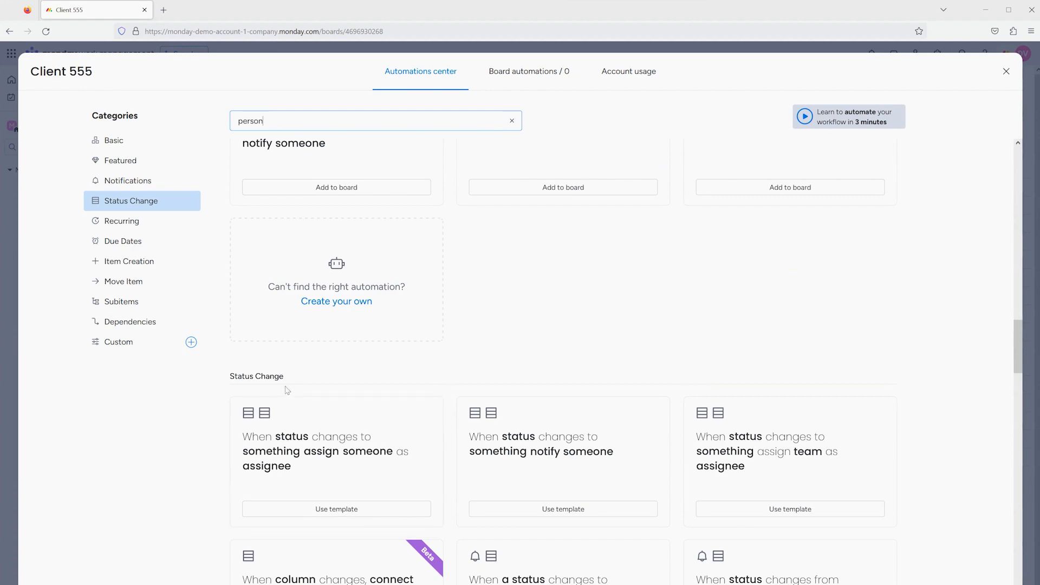
{"action": "scroll", "coordinate": [600, 371], "scroll_direction": "up", "scroll_amount": 7}
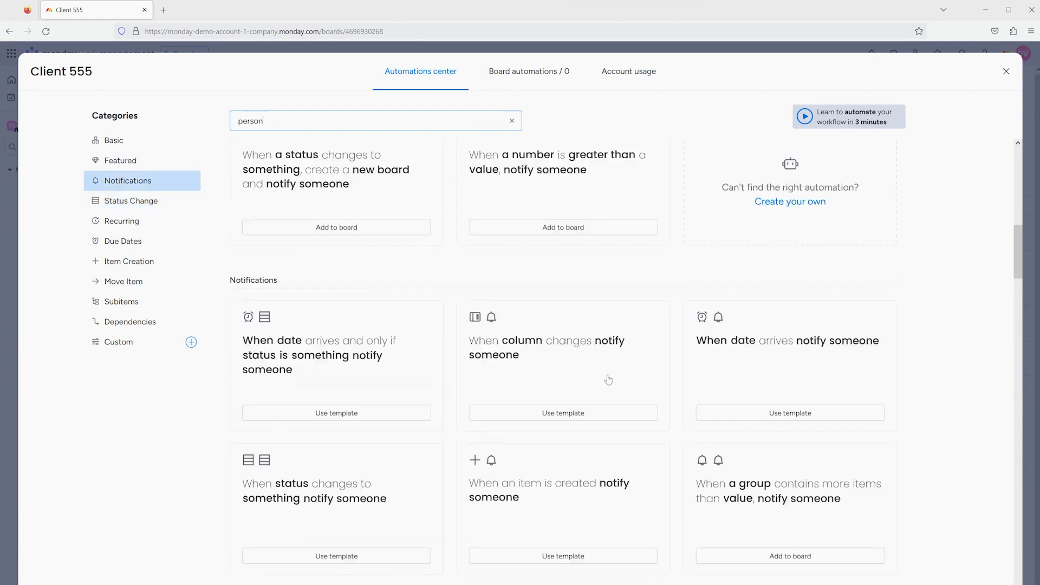
{"action": "scroll", "coordinate": [558, 336], "scroll_direction": "up", "scroll_amount": 10}
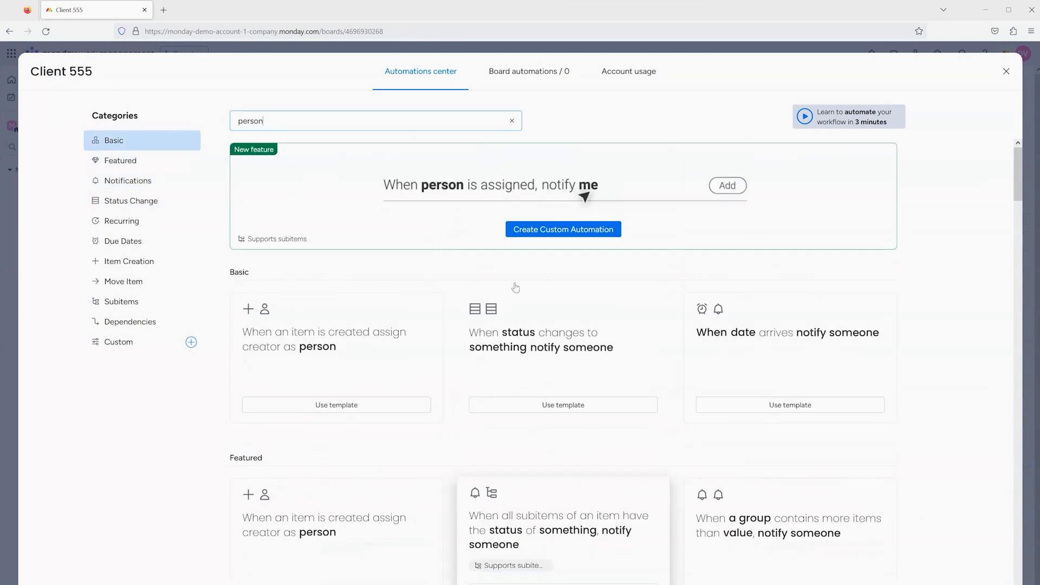
{"action": "double_click", "coordinate": [283, 115]}
{"action": "key", "text": "BackSpace"}
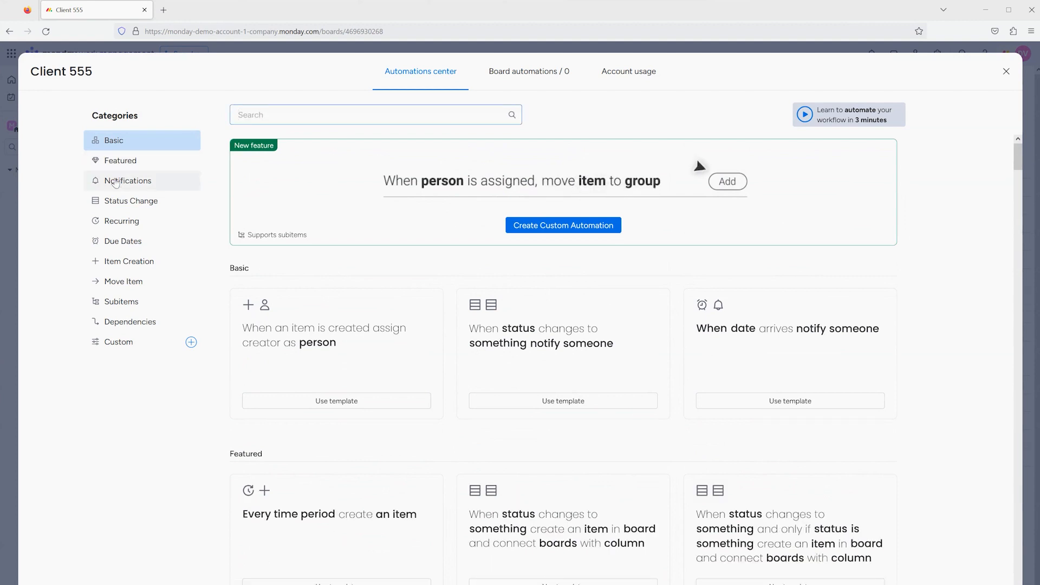
Use the notifications template "When status changes to something notify someone" and set its trigger to the Status column changing to Working on it.
{"action": "left_click", "coordinate": [175, 182]}
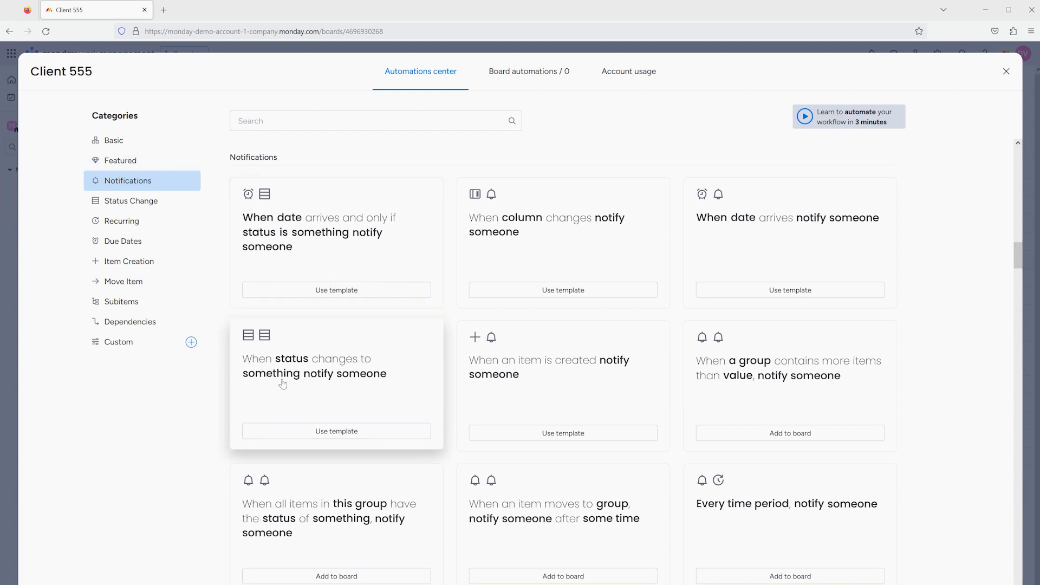
{"action": "left_click", "coordinate": [340, 378]}
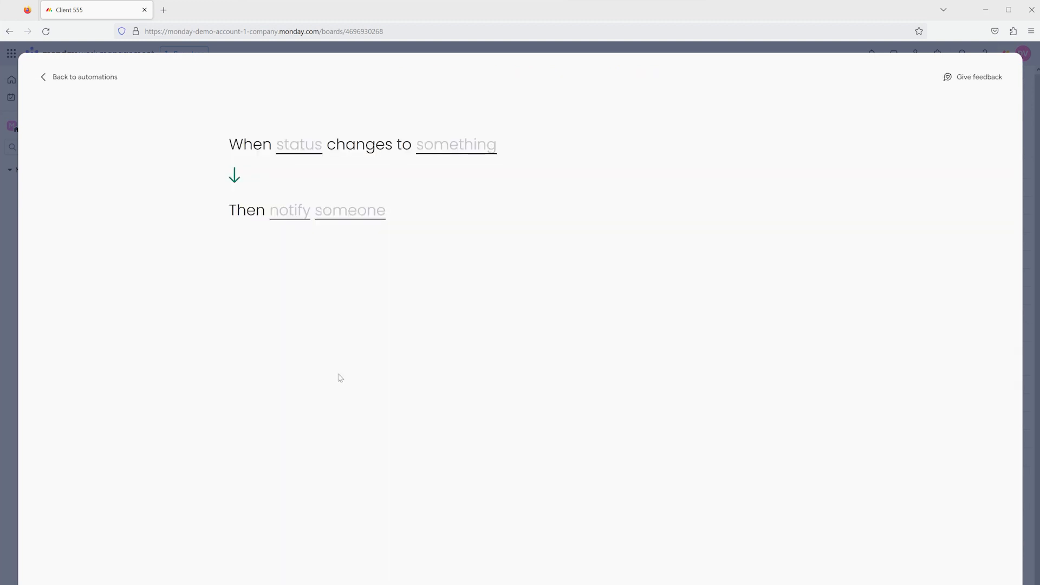
{"action": "left_click", "coordinate": [307, 156]}
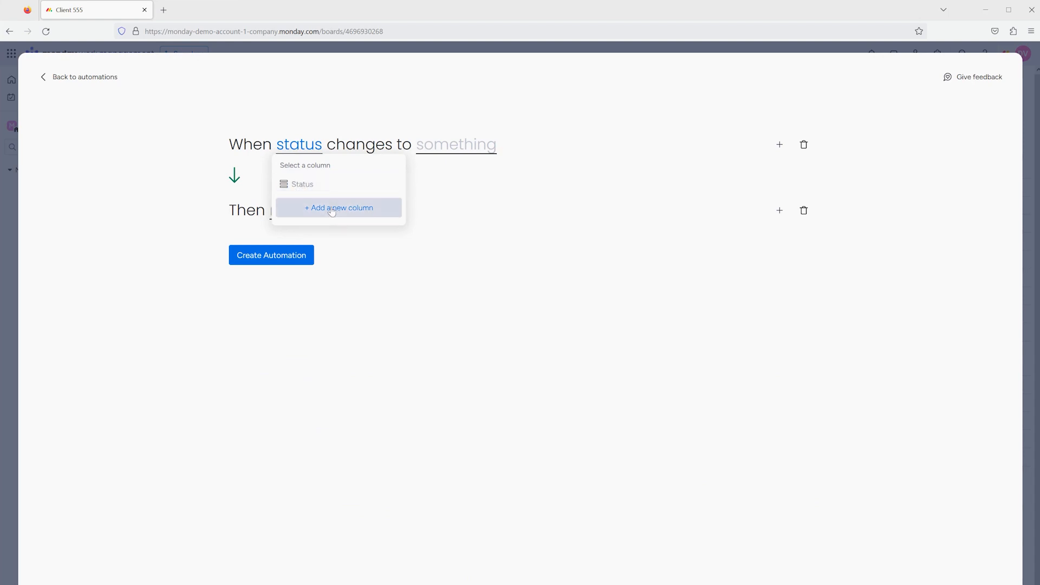
{"action": "left_click", "coordinate": [307, 187]}
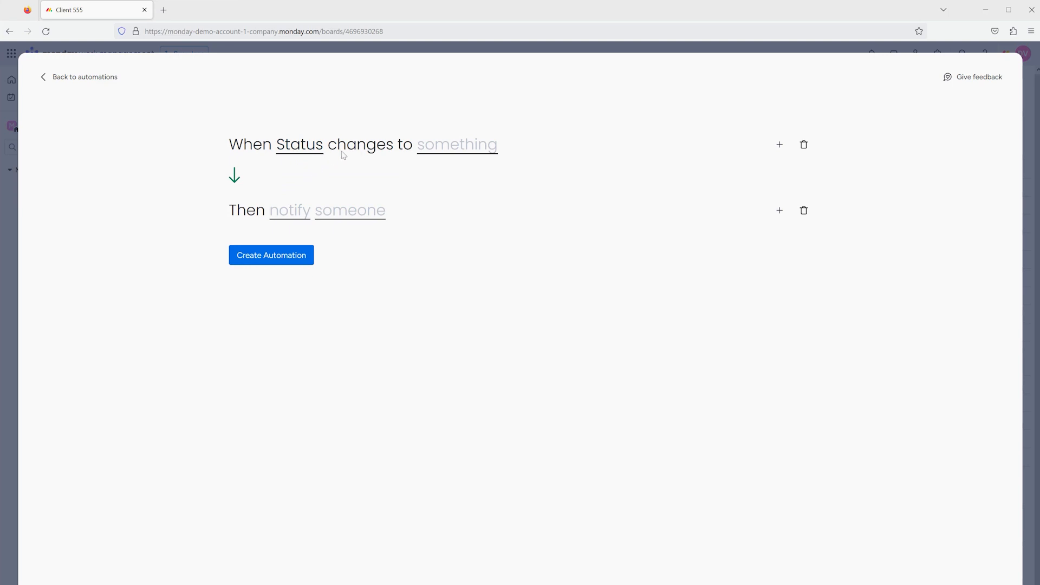
{"action": "left_click", "coordinate": [446, 152]}
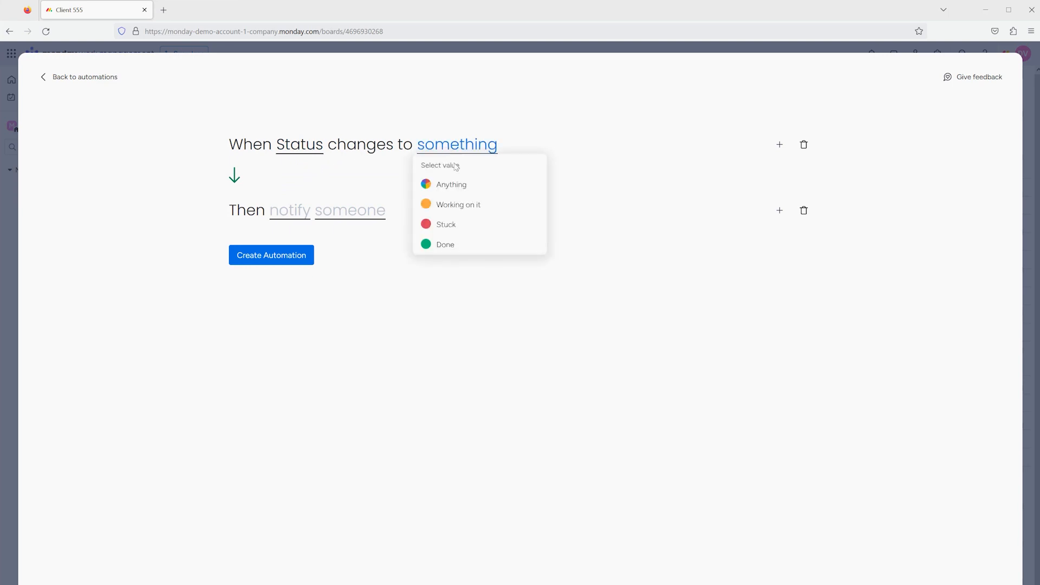
{"action": "left_click", "coordinate": [457, 208]}
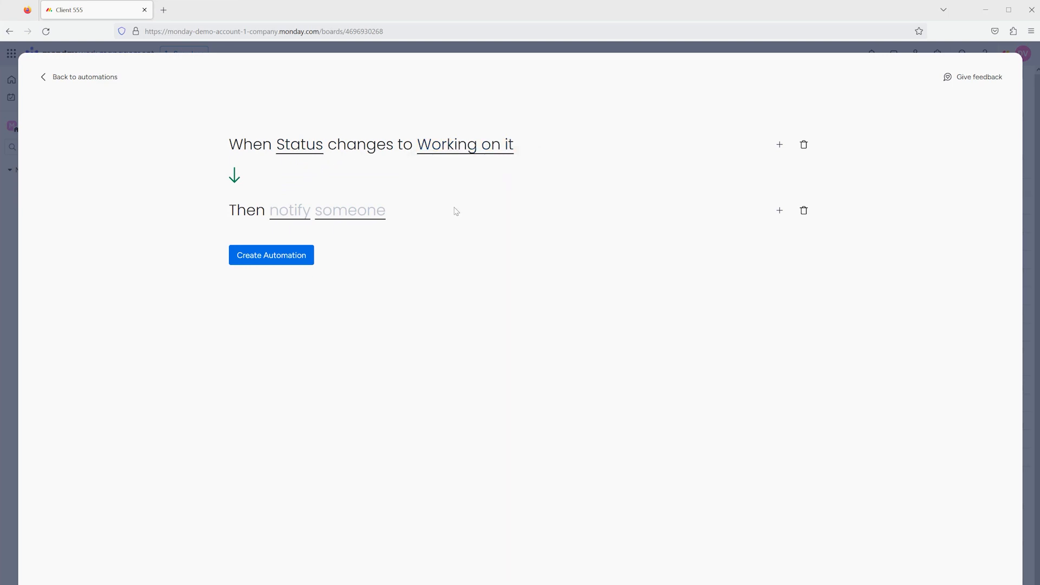
{"action": "left_click", "coordinate": [778, 145]}
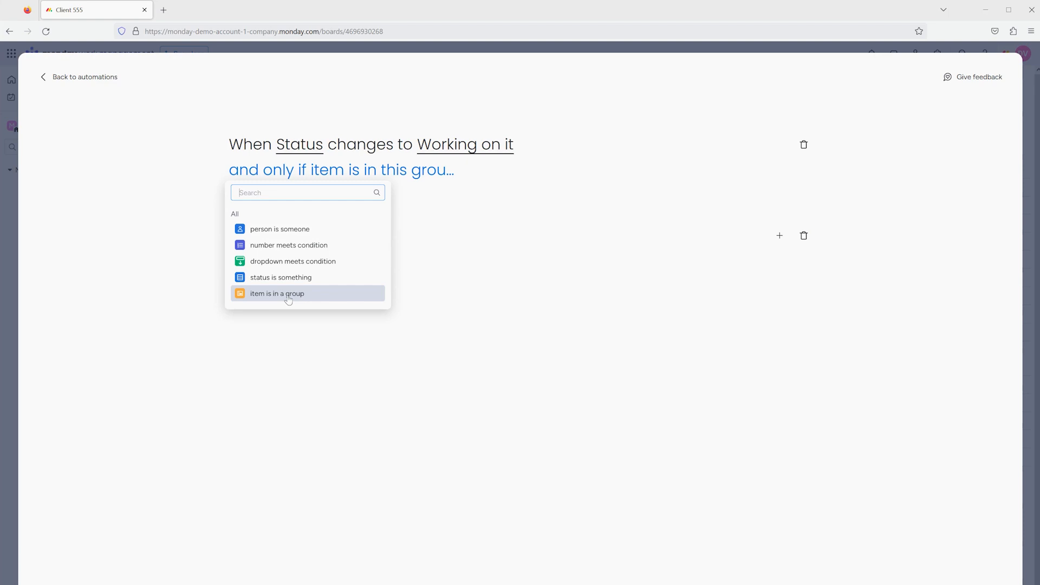
{"action": "left_click", "coordinate": [620, 250]}
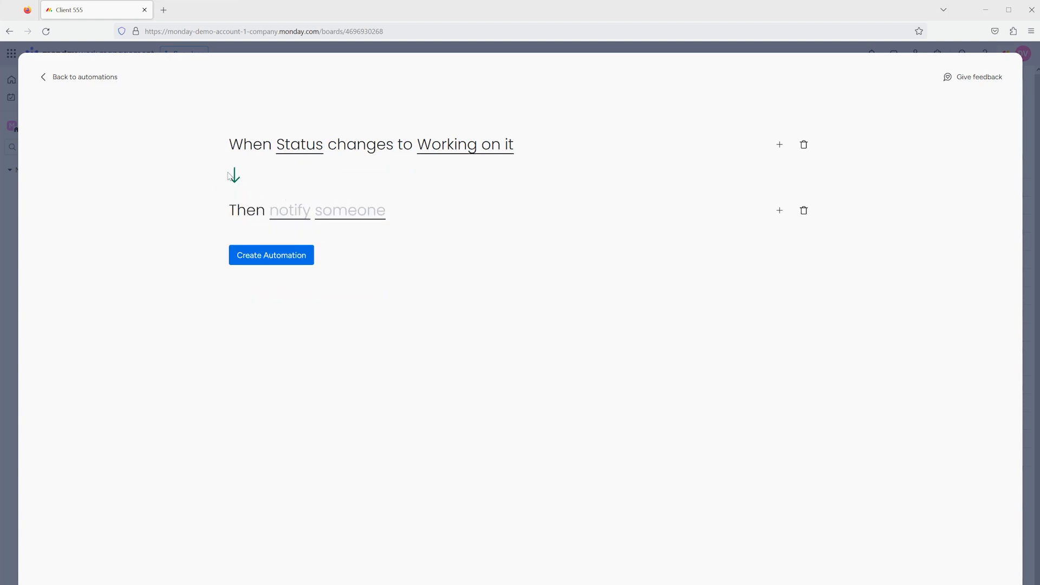
Start the automation's notification message with the greeting "Hey" followed by the recipient's first name.
{"action": "left_click", "coordinate": [292, 216]}
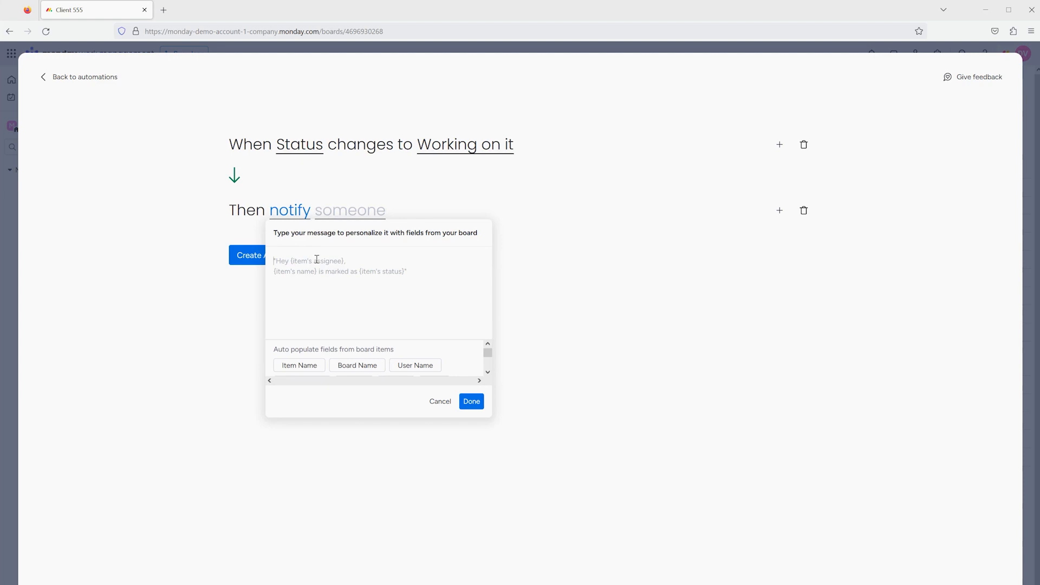
{"action": "type", "text": "Hey"}
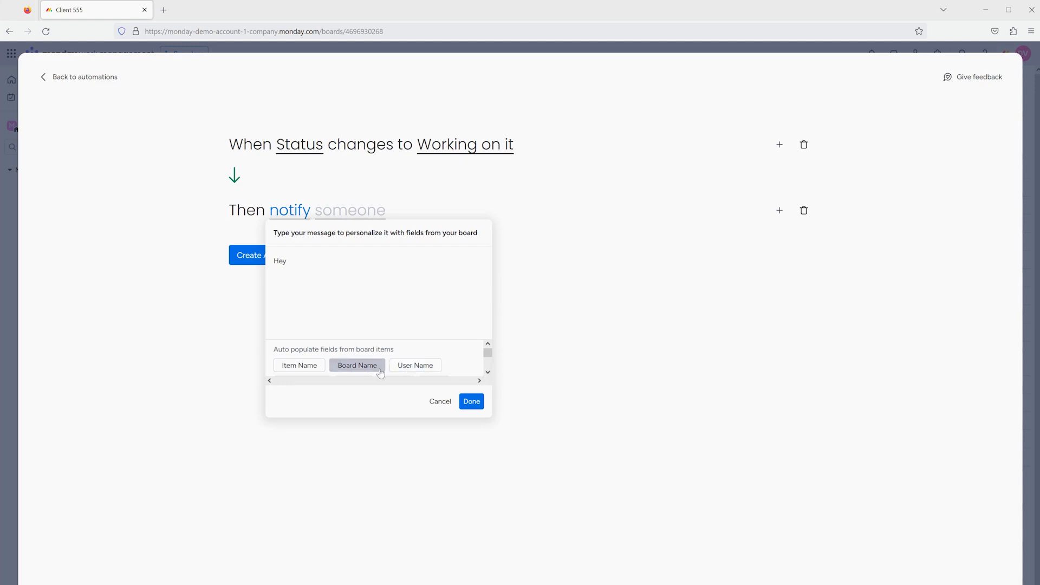
{"action": "left_click_drag", "start_coordinate": [487, 353], "coordinate": [490, 362]}
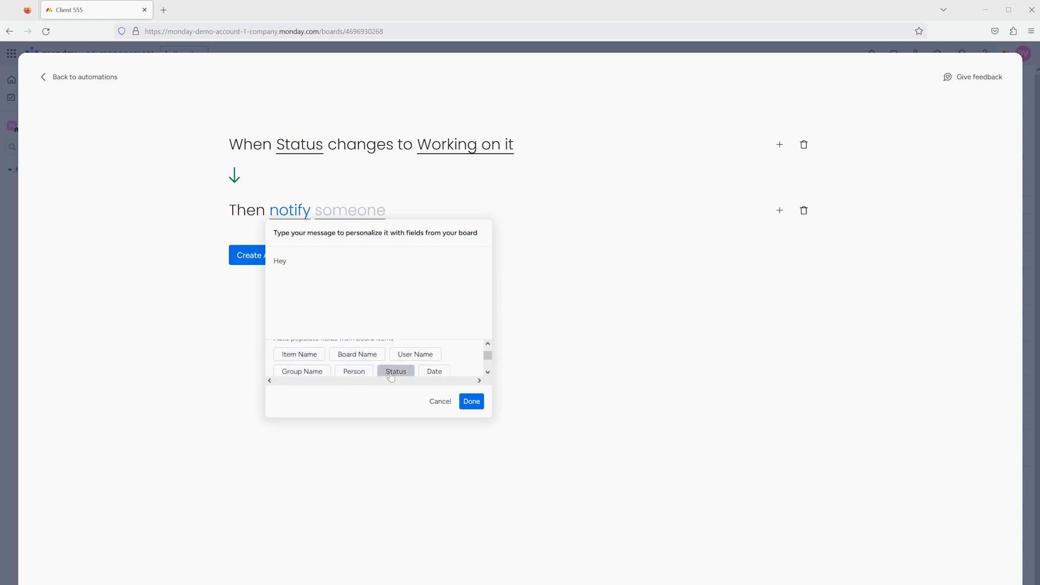
{"action": "left_click_drag", "start_coordinate": [488, 356], "coordinate": [487, 356]}
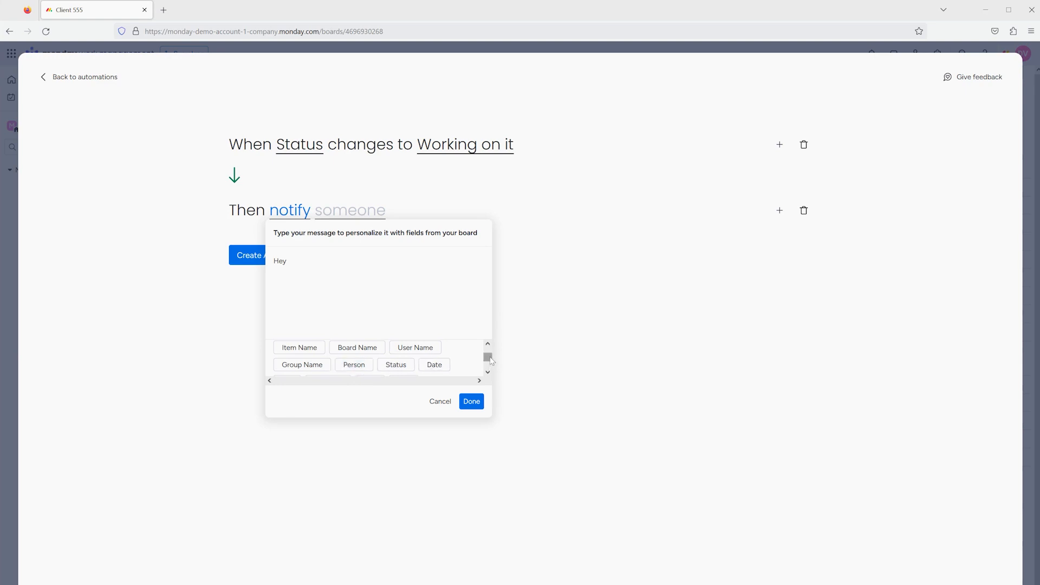
{"action": "mouse_move", "coordinate": [488, 356]}
{"action": "left_mouse_down"}
{"action": "mouse_move", "coordinate": [489, 365]}
{"action": "mouse_move", "coordinate": [488, 352]}
{"action": "left_mouse_up"}
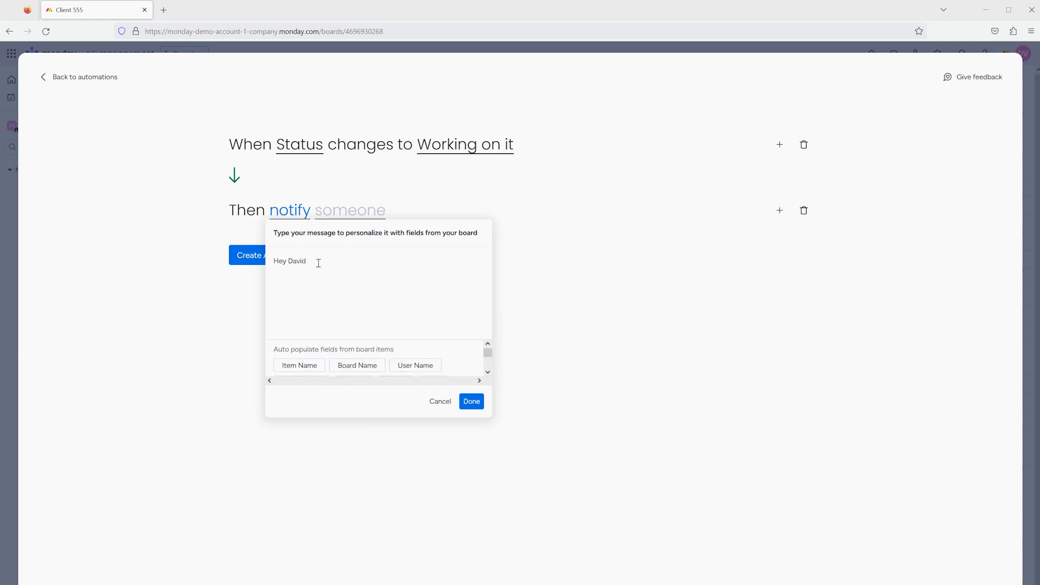
Complete the message with "The task: {campaign's name} has changed status to {campaign's Status}." and "Now you can track this!!!", and save it.
{"action": "type", "text": "he task:"}
{"action": "left_click", "coordinate": [300, 366]}
{"action": "type", "text": "has changed status to"}
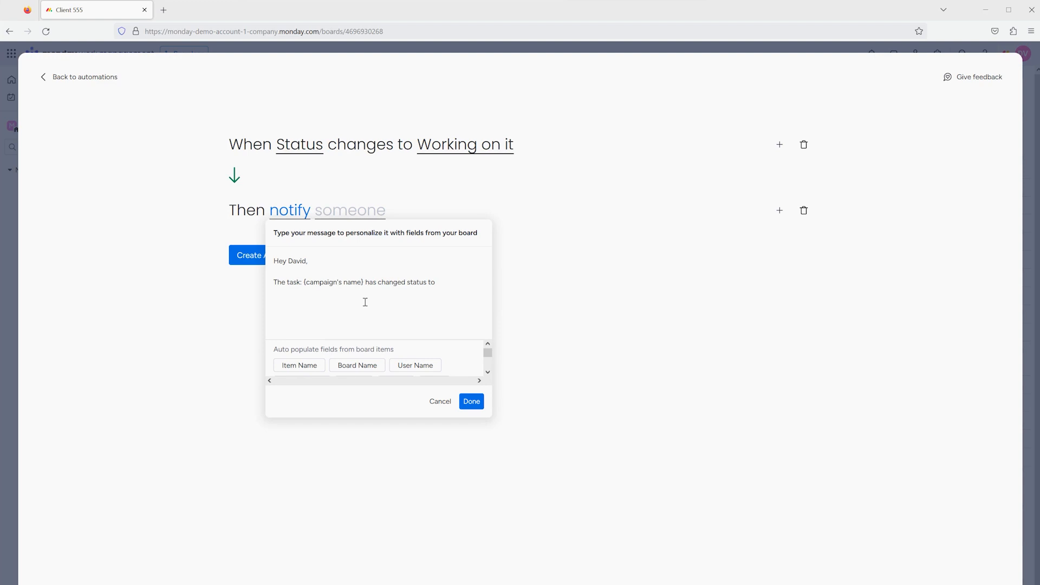
{"action": "left_click", "coordinate": [487, 373]}
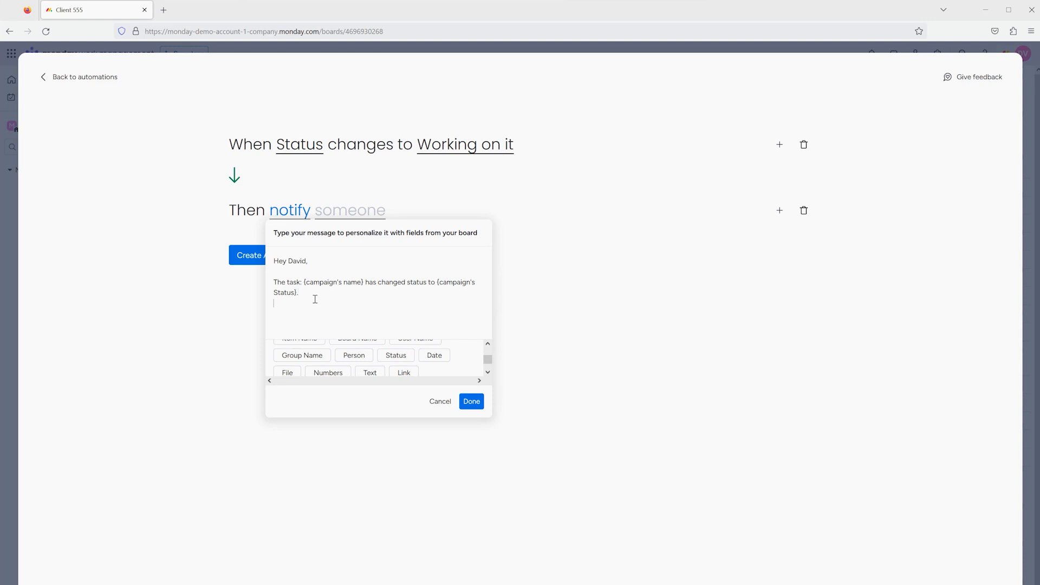
{"action": "key", "text": "Return"}
{"action": "type", "text": "Now you can track this!!!"}
{"action": "left_click", "coordinate": [471, 401]}
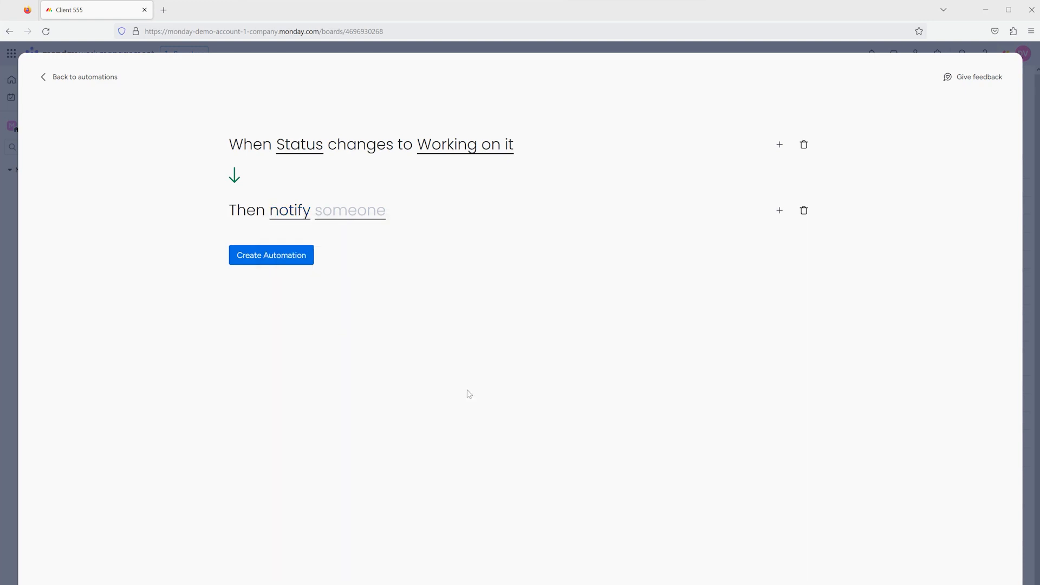
Review the recipient options for the notification, choose Me as the person to notify, create the automation, and return to the board.
{"action": "left_click", "coordinate": [360, 212]}
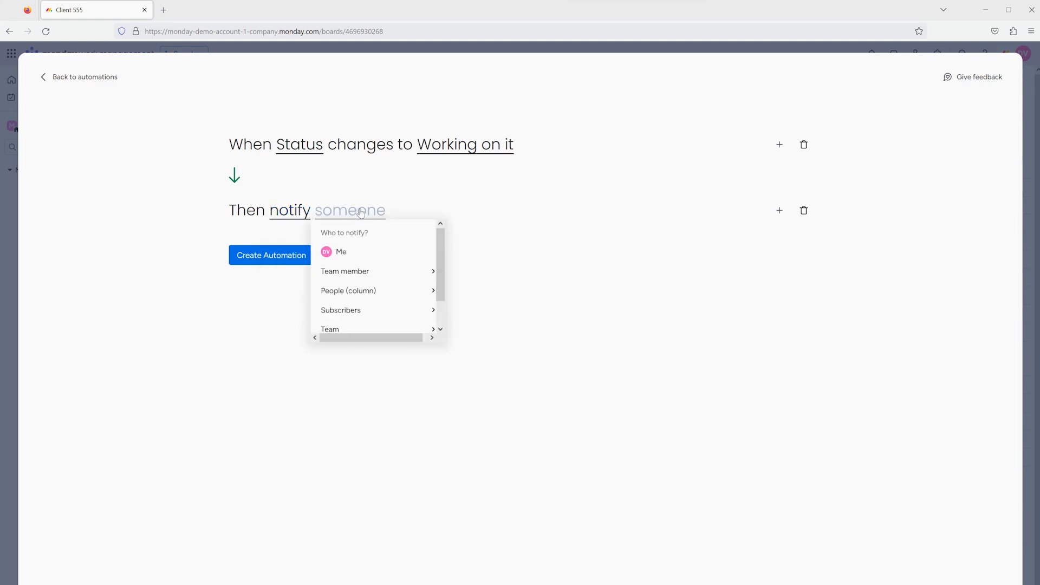
{"action": "left_click", "coordinate": [349, 272]}
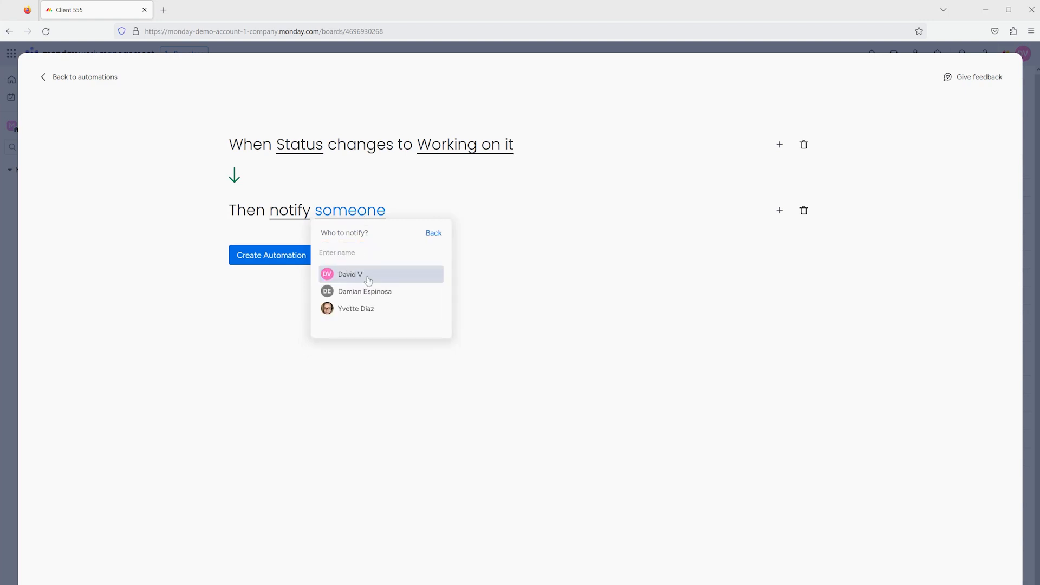
{"action": "left_click", "coordinate": [433, 233]}
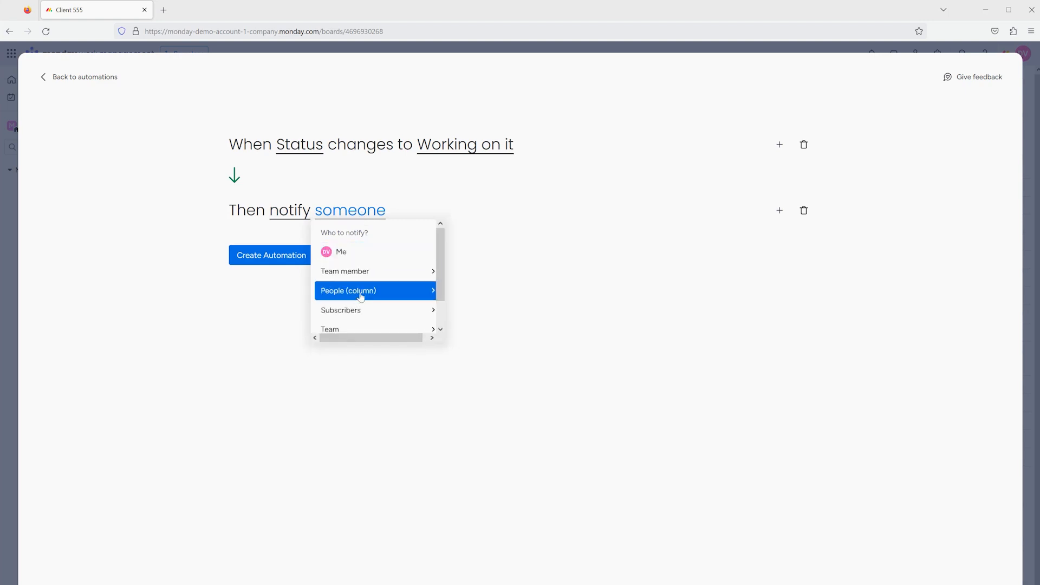
{"action": "left_click", "coordinate": [361, 295]}
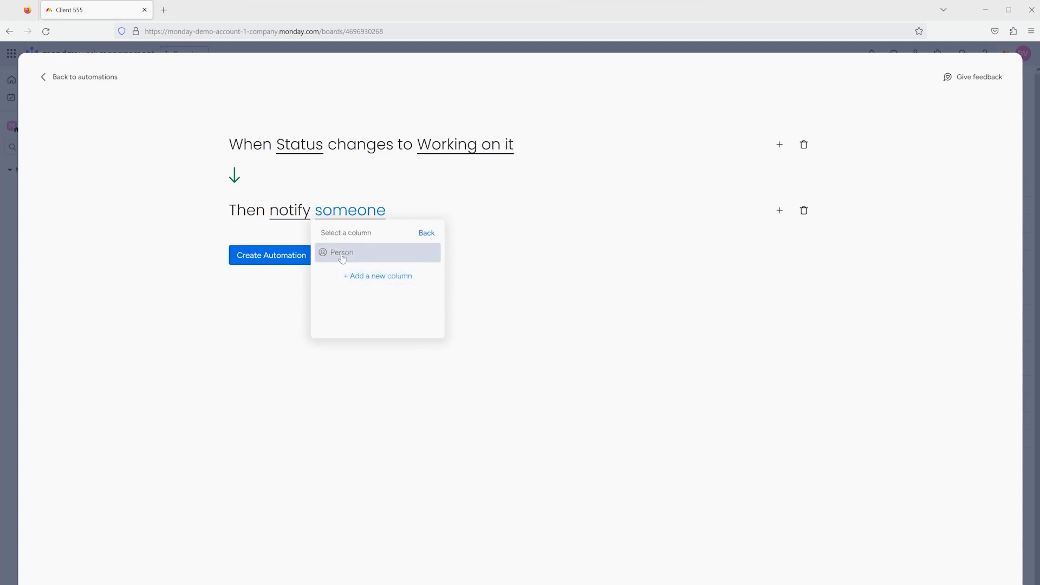
{"action": "left_click", "coordinate": [425, 234]}
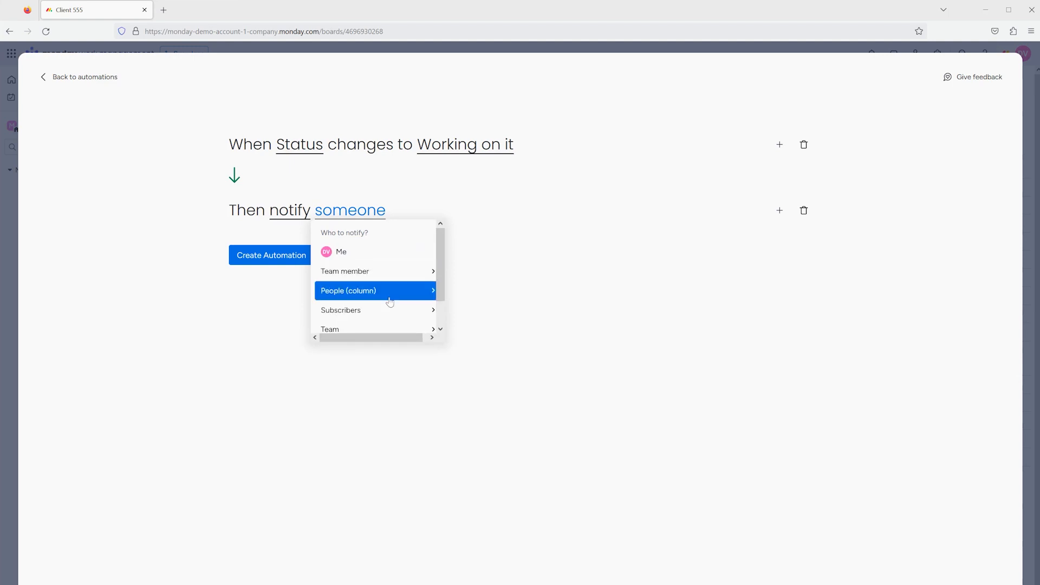
{"action": "scroll", "coordinate": [387, 310], "scroll_direction": "down", "scroll_amount": 1}
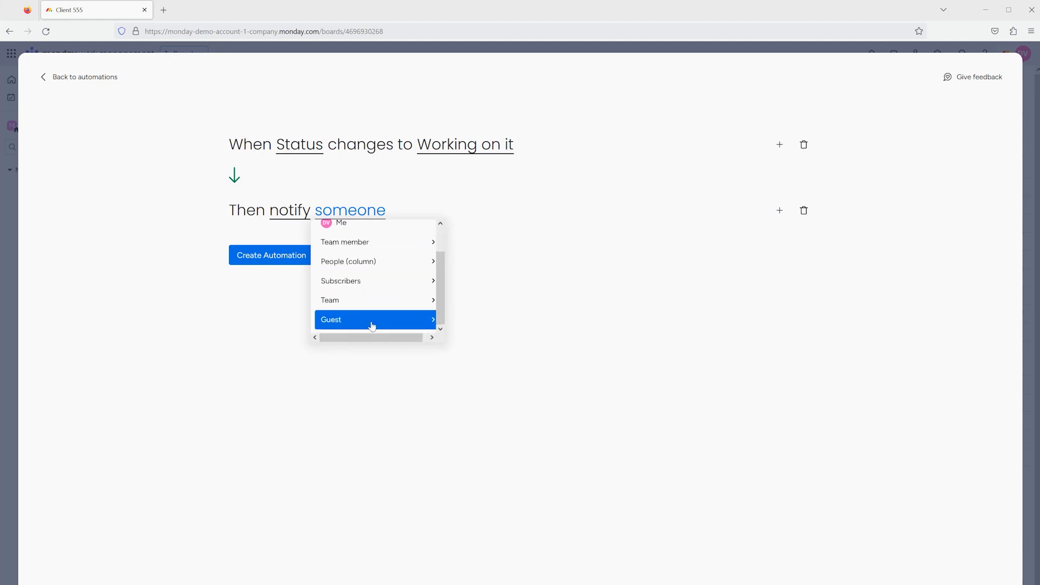
{"action": "scroll", "coordinate": [371, 325], "scroll_direction": "up", "scroll_amount": 1}
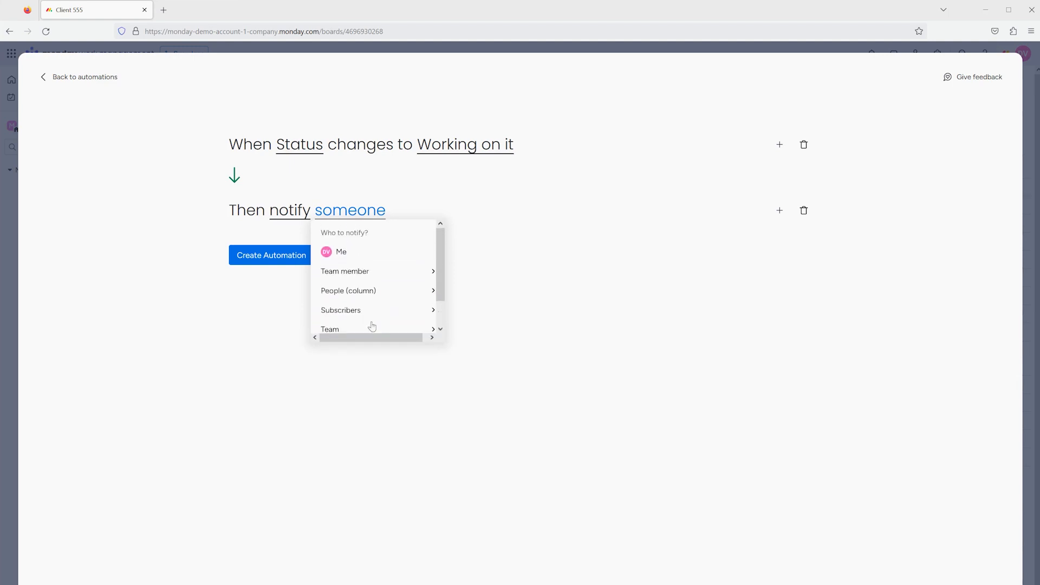
{"action": "left_click", "coordinate": [358, 261]}
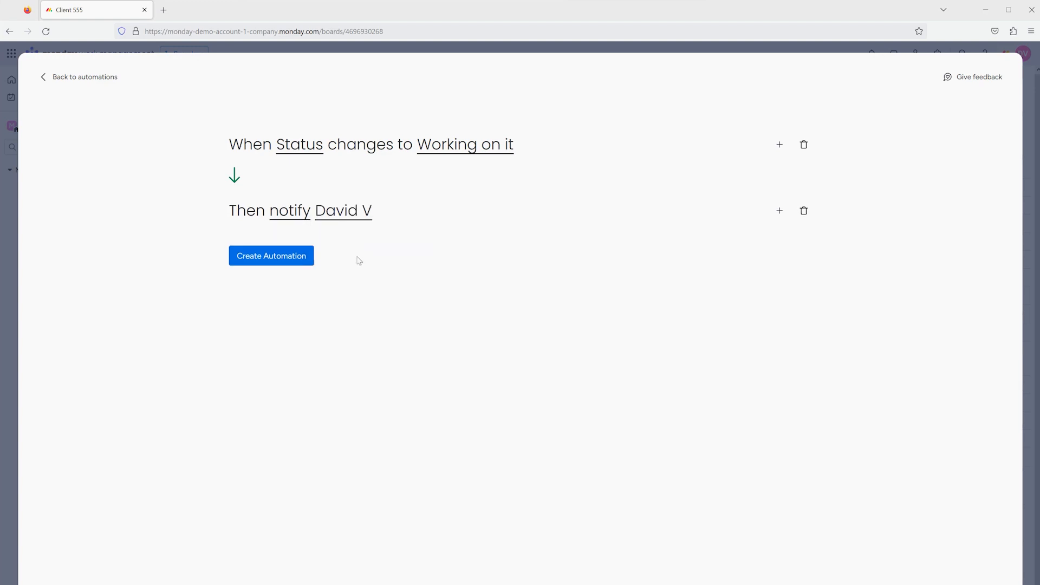
{"action": "left_click", "coordinate": [298, 257]}
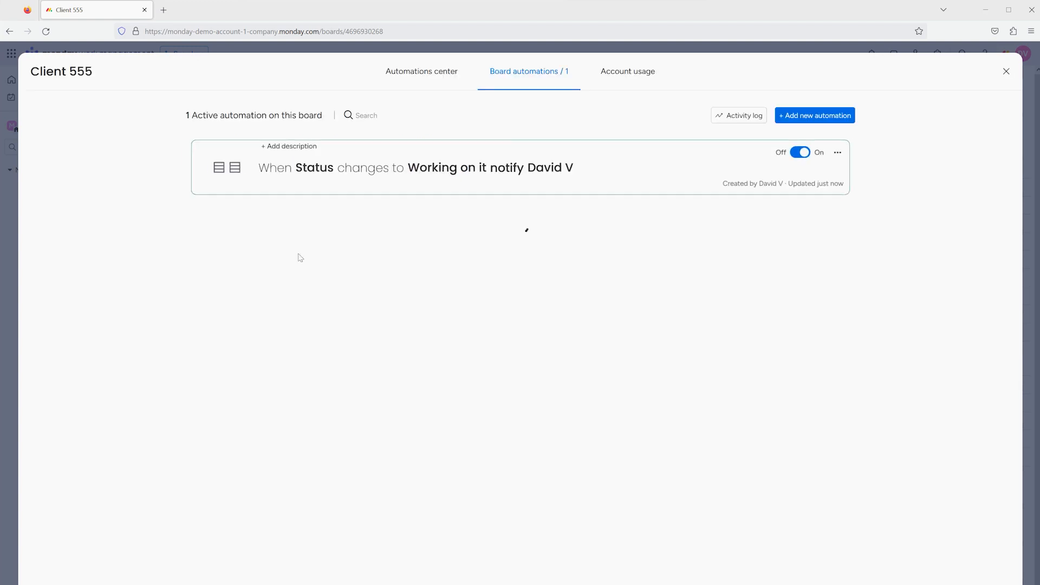
{"action": "left_click", "coordinate": [1005, 73]}
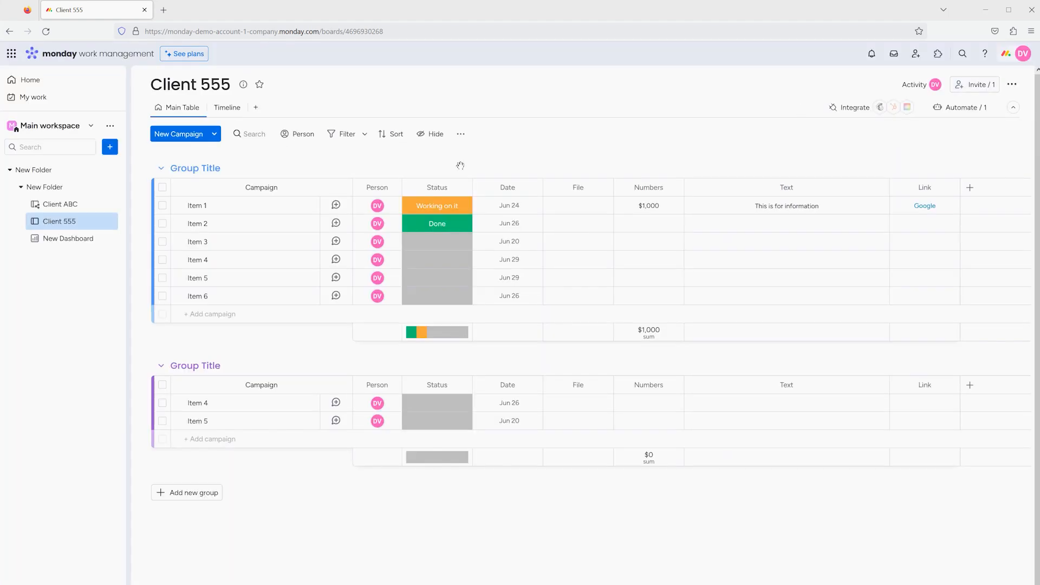
Test the automation by setting Item 3's Status to Working on it, open the new notification from Client 555, and close the item's details.
{"action": "left_click", "coordinate": [430, 244]}
{"action": "left_click", "coordinate": [425, 277]}
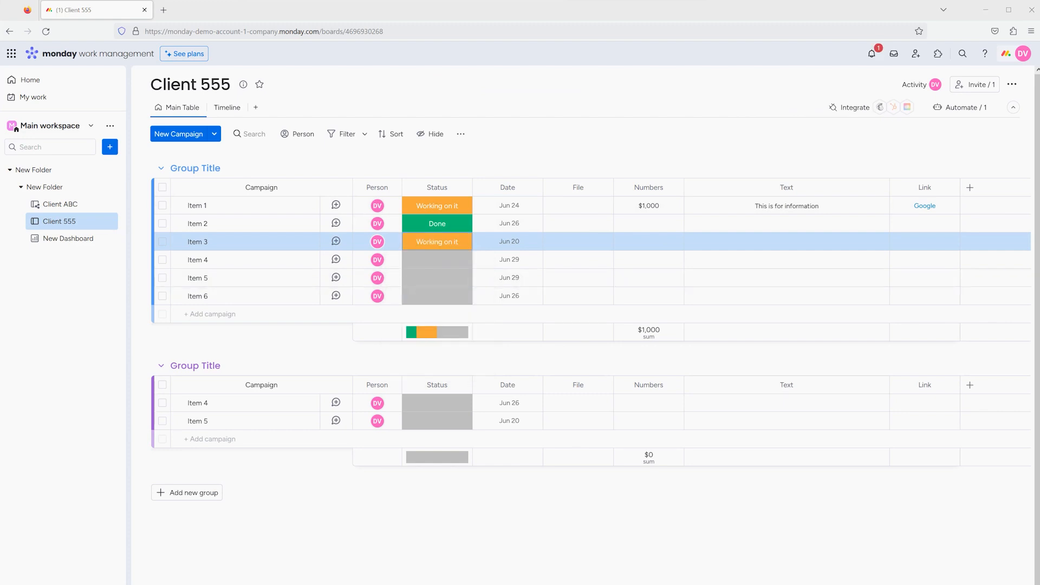
{"action": "left_click", "coordinate": [874, 54]}
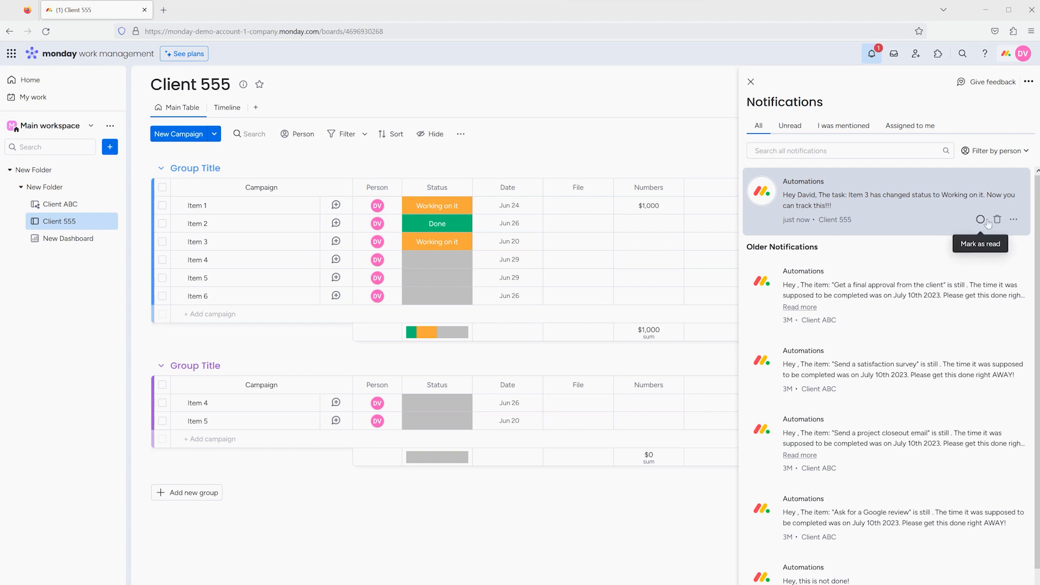
{"action": "left_click", "coordinate": [1013, 220]}
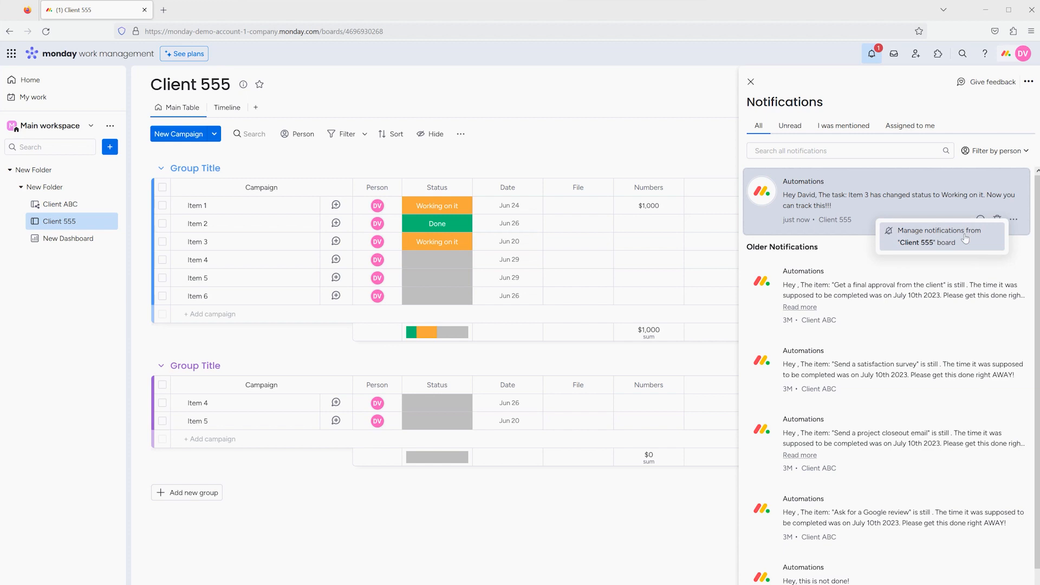
{"action": "left_click", "coordinate": [915, 182]}
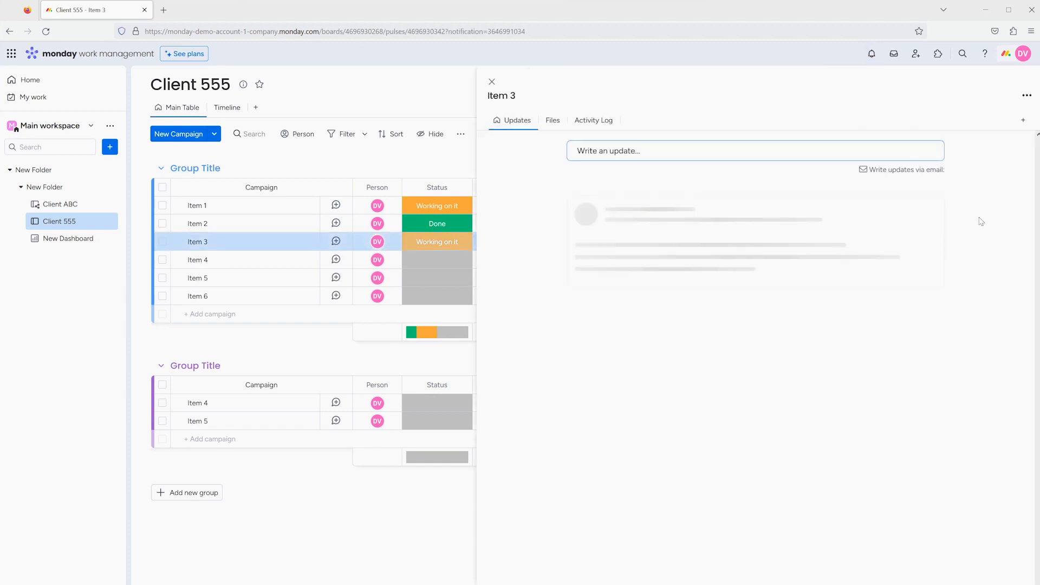
{"action": "left_click", "coordinate": [491, 81]}
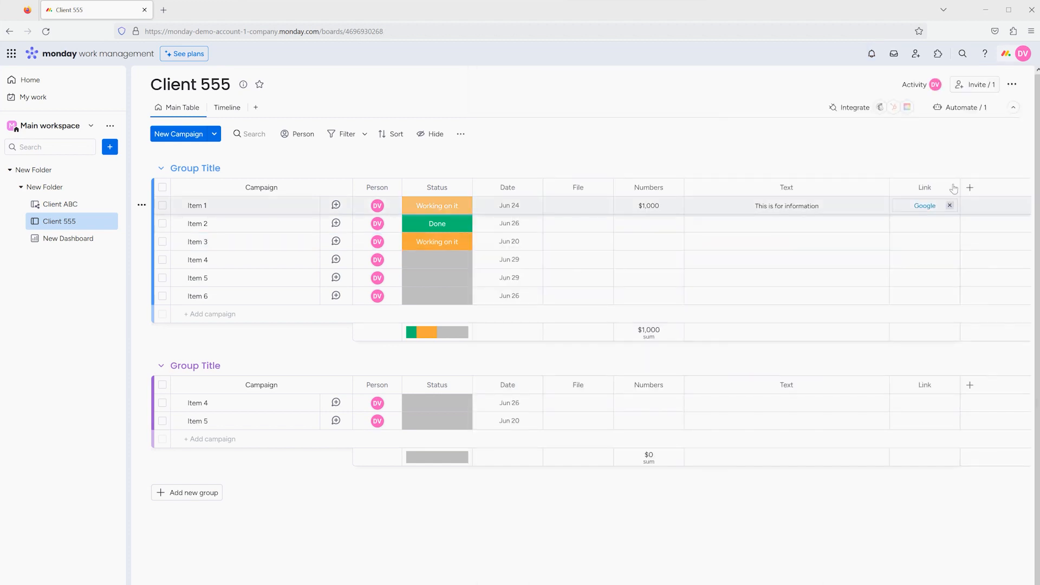
{"action": "left_click", "coordinate": [709, 130]}
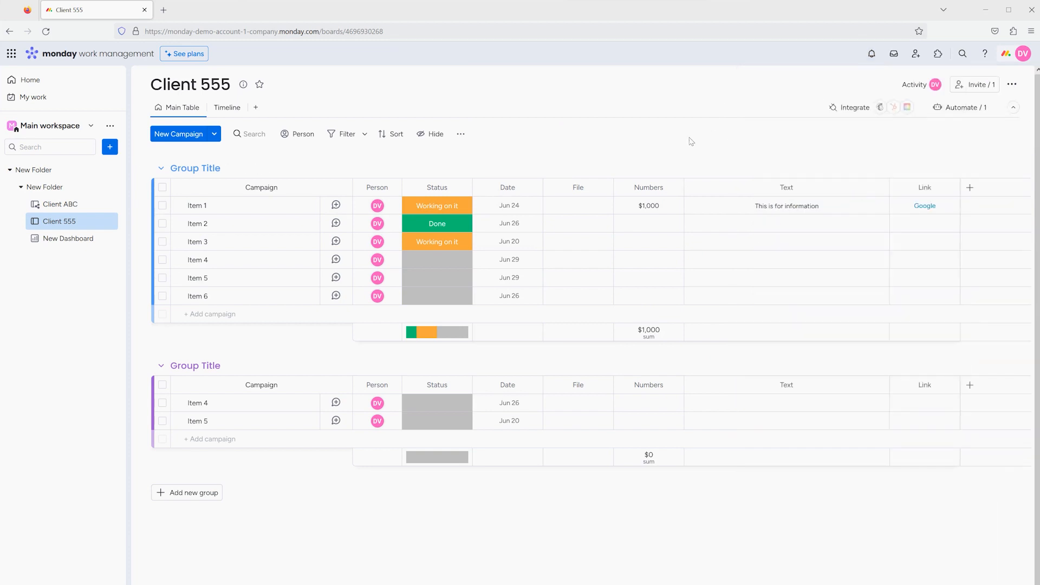
Use the Item Creation automation template "When an item is created assign someone as assignee".
{"action": "left_click", "coordinate": [967, 111]}
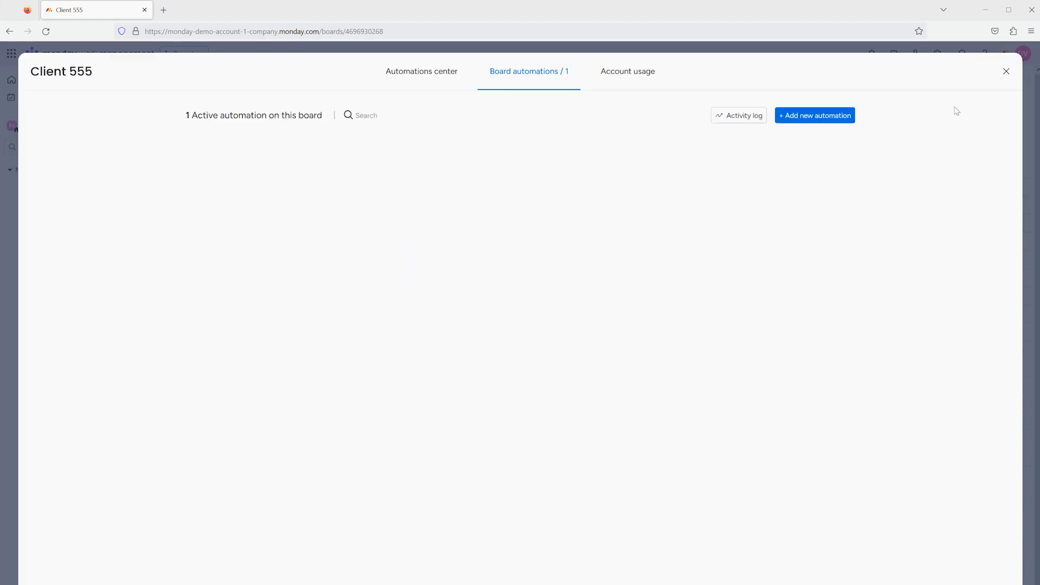
{"action": "left_click", "coordinate": [443, 77]}
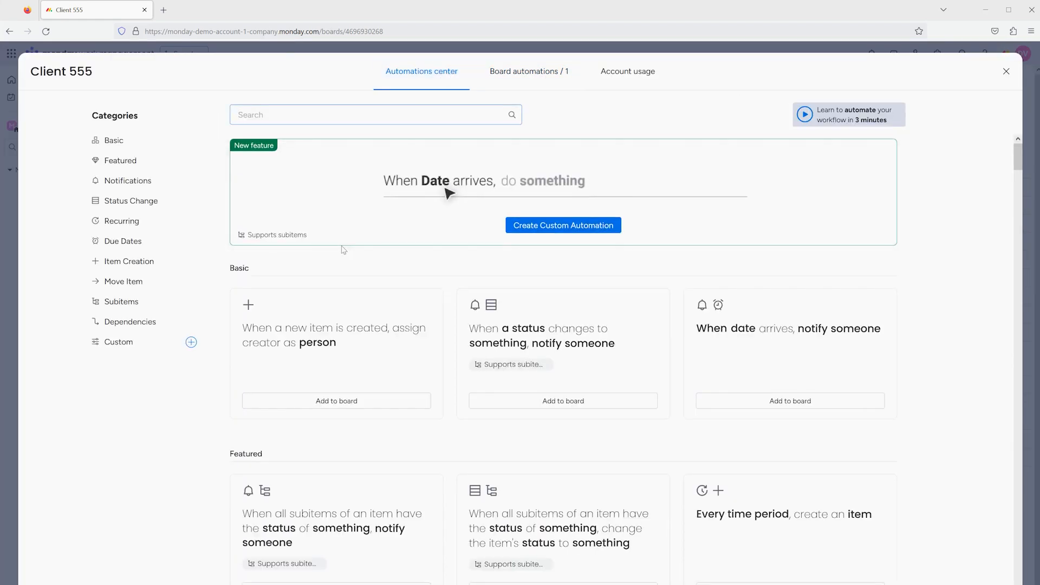
{"action": "left_click", "coordinate": [146, 262]}
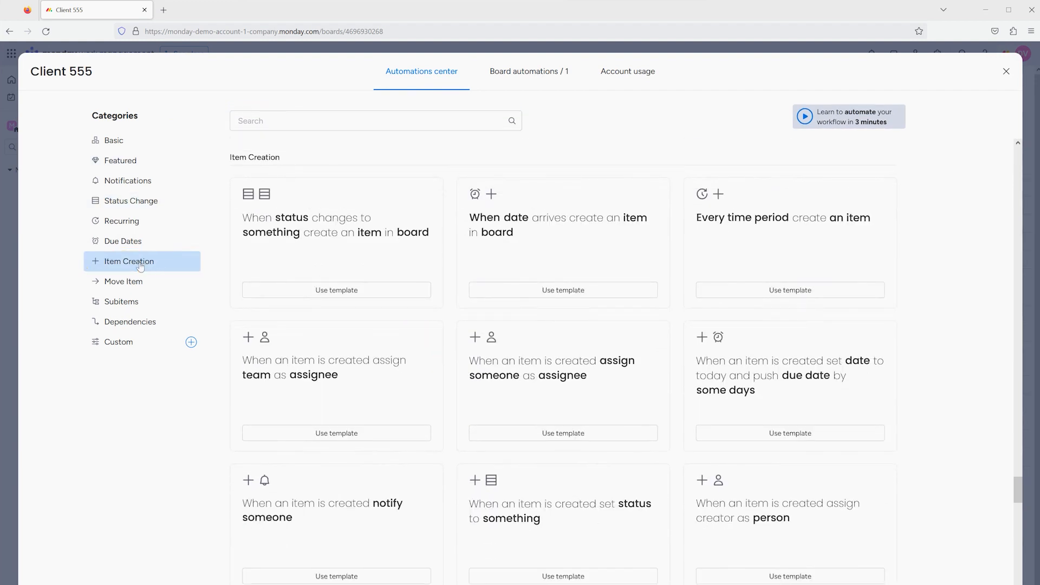
{"action": "scroll", "coordinate": [448, 351], "scroll_direction": "down", "scroll_amount": 2}
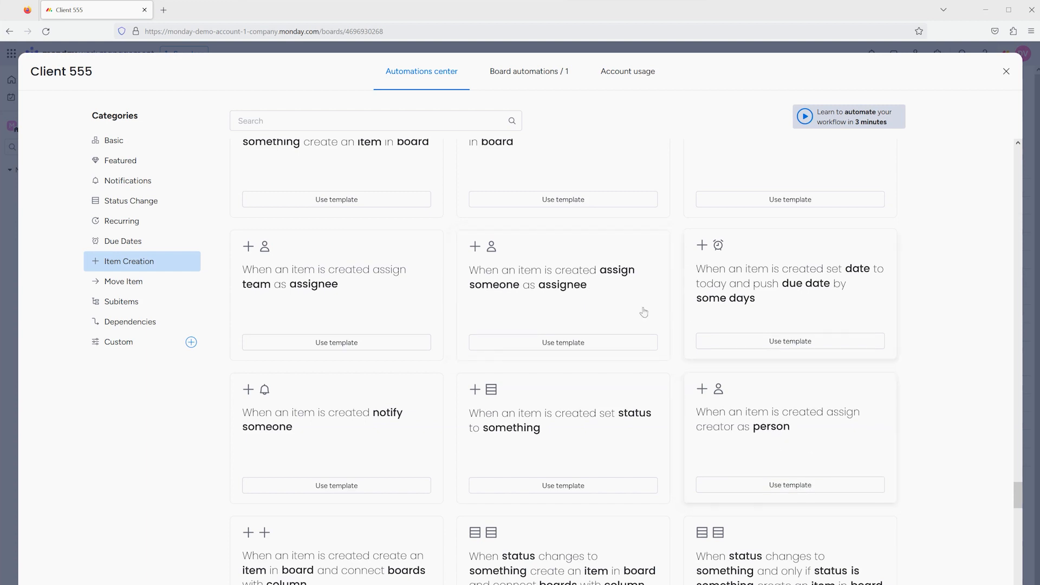
{"action": "left_click", "coordinate": [563, 298]}
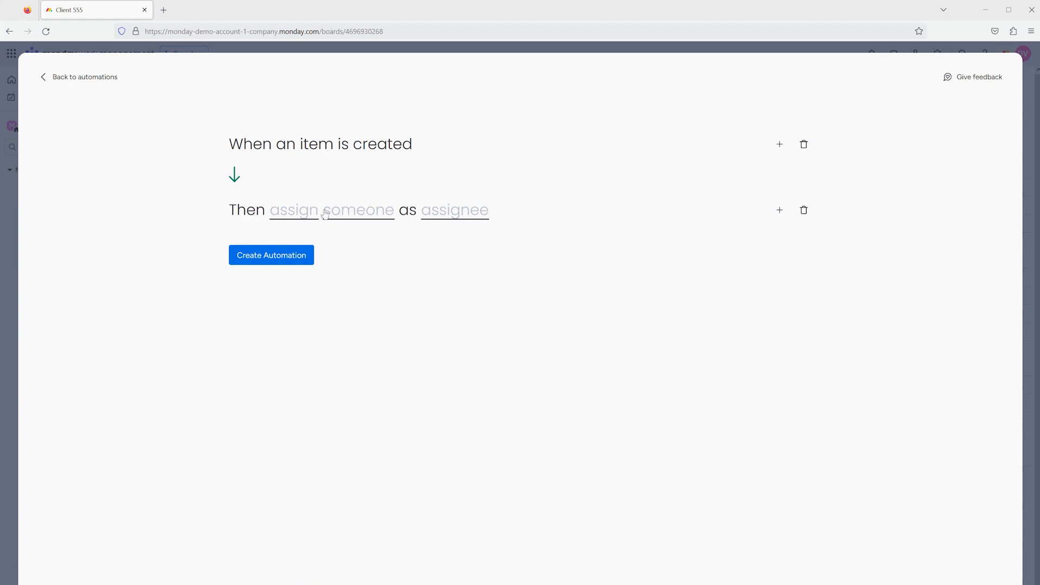
Set the action to Add assignee with the account owner in the Person column, create the automation, and return to the board.
{"action": "left_click", "coordinate": [288, 216]}
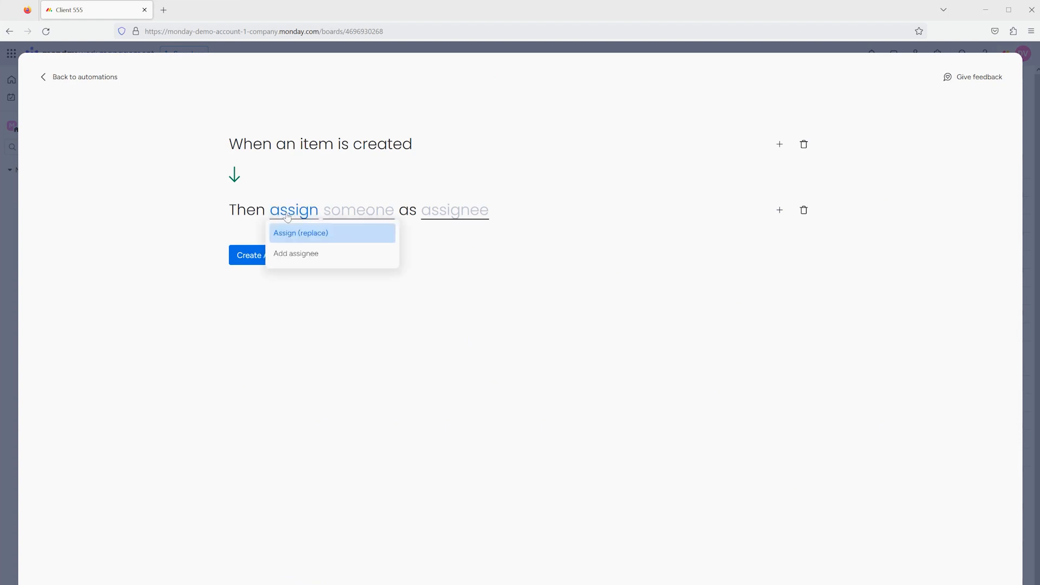
{"action": "left_click", "coordinate": [285, 254]}
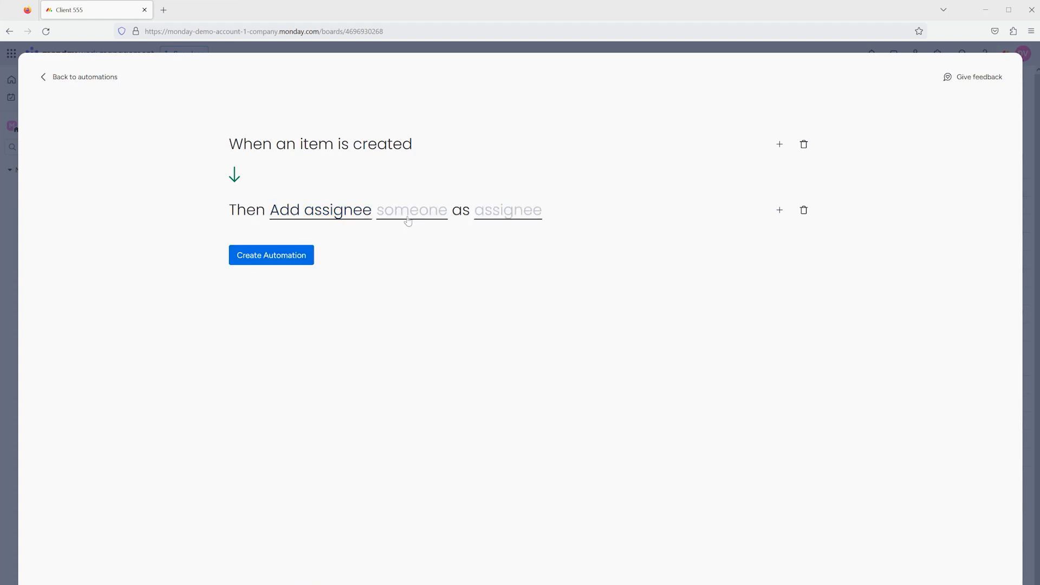
{"action": "left_click", "coordinate": [407, 217]}
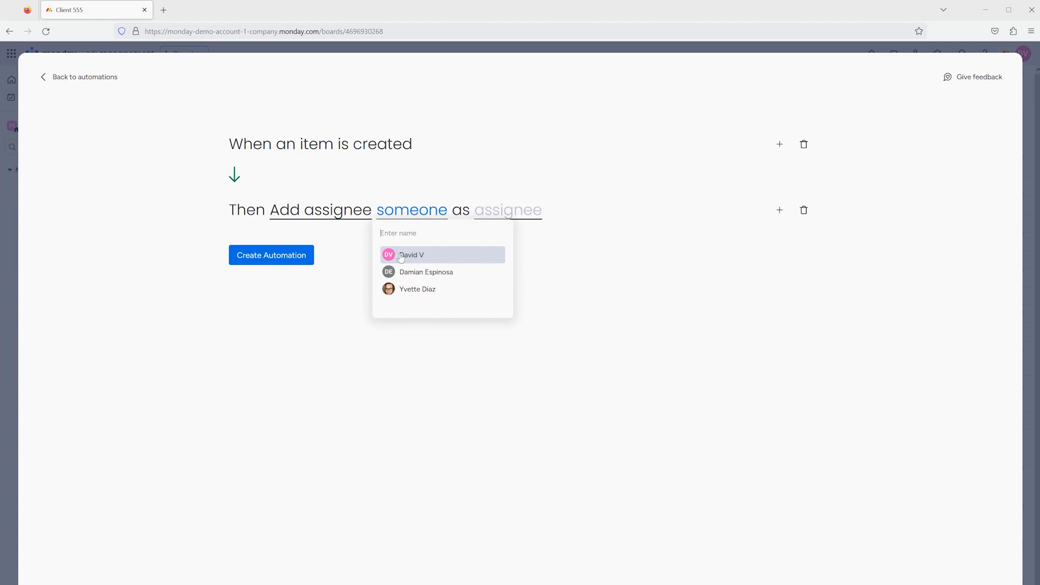
{"action": "left_click", "coordinate": [400, 256]}
{"action": "left_click", "coordinate": [500, 214]}
{"action": "left_click", "coordinate": [497, 250]}
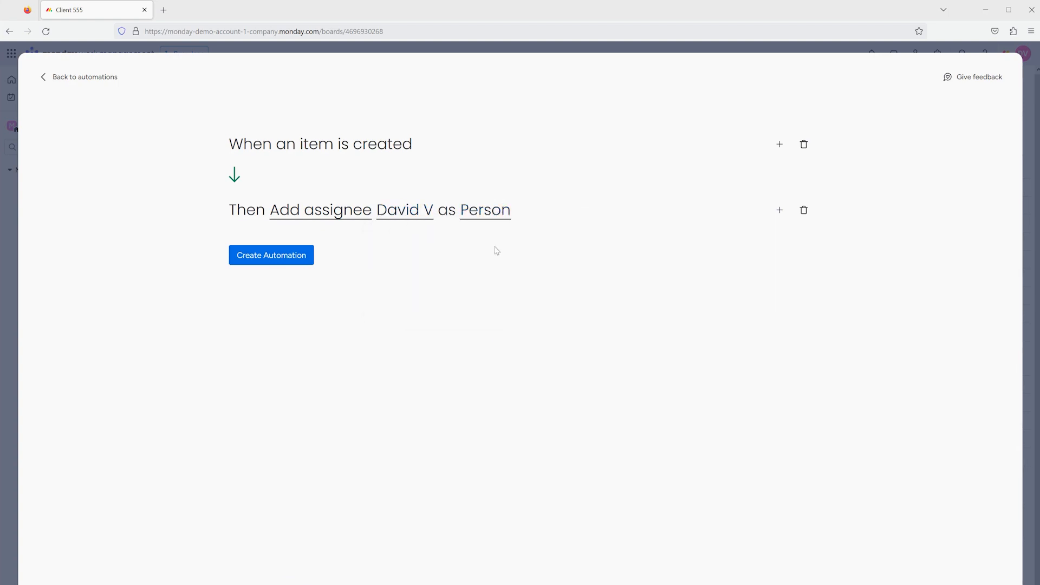
{"action": "left_click", "coordinate": [283, 265]}
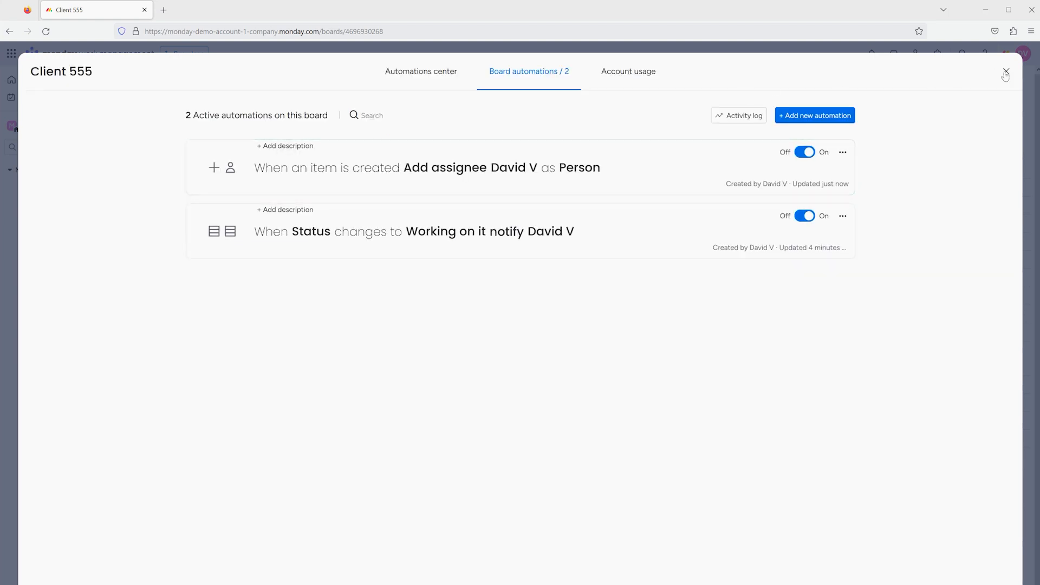
{"action": "left_click", "coordinate": [1005, 72]}
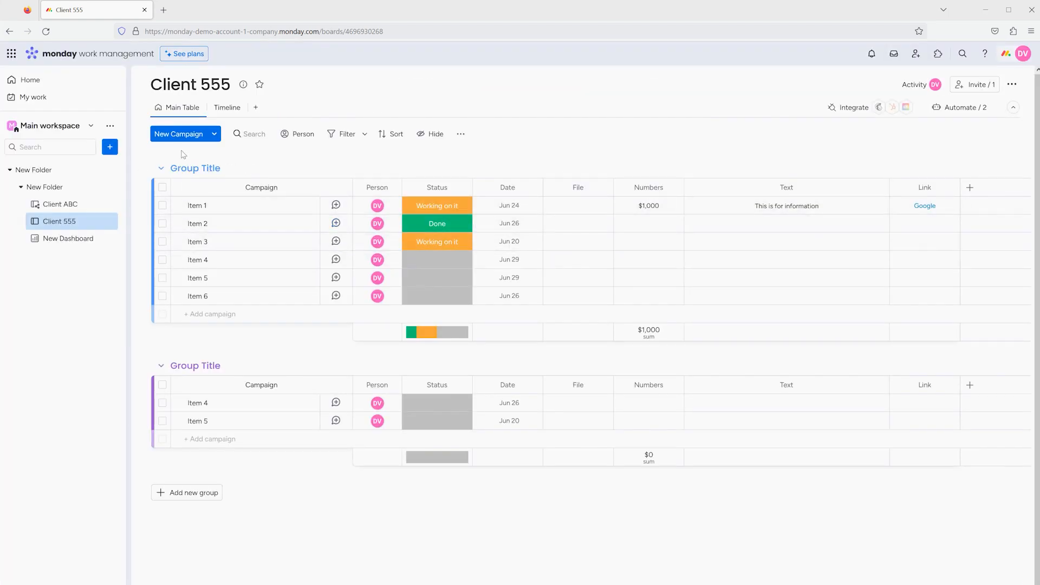
Add a campaign named "This is a test" to the first group to test the assignee automation.
{"action": "left_click", "coordinate": [227, 314]}
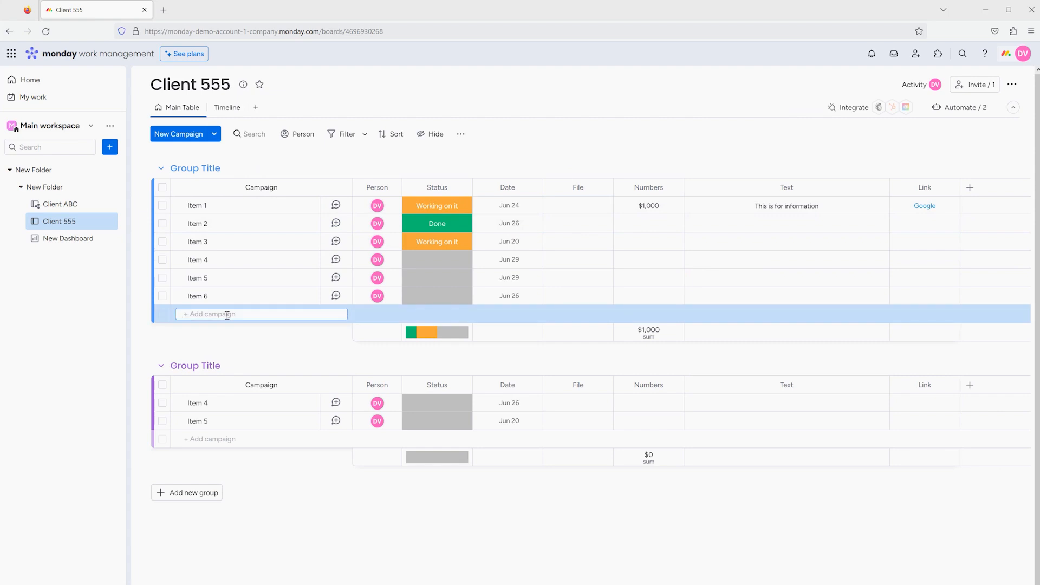
{"action": "type", "text": "This is a test"}
{"action": "key", "text": "Return"}
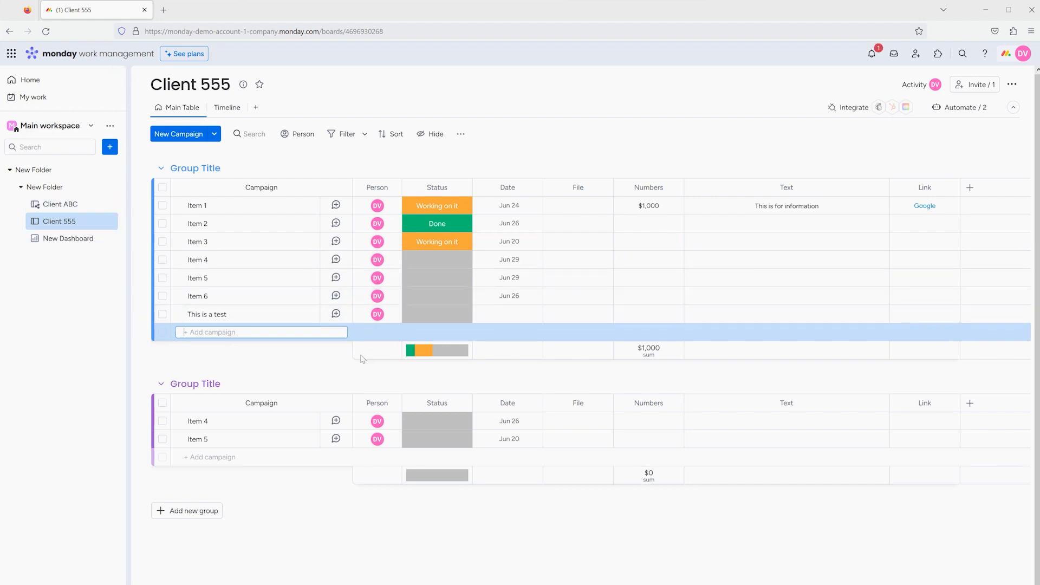
Browse the Basic, Featured and Notifications templates in the board's automations center.
{"action": "left_click", "coordinate": [964, 108]}
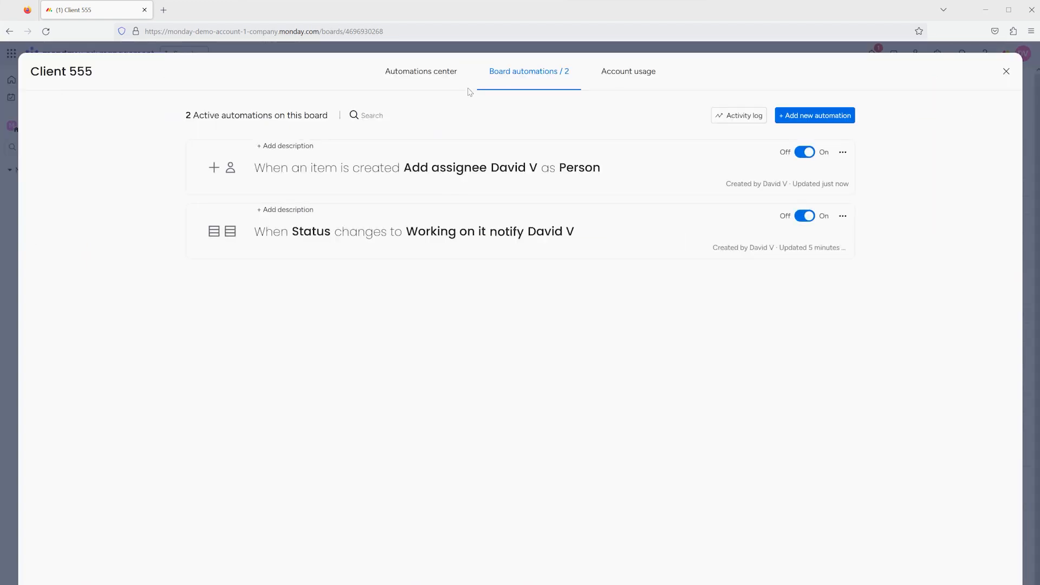
{"action": "left_click", "coordinate": [400, 76]}
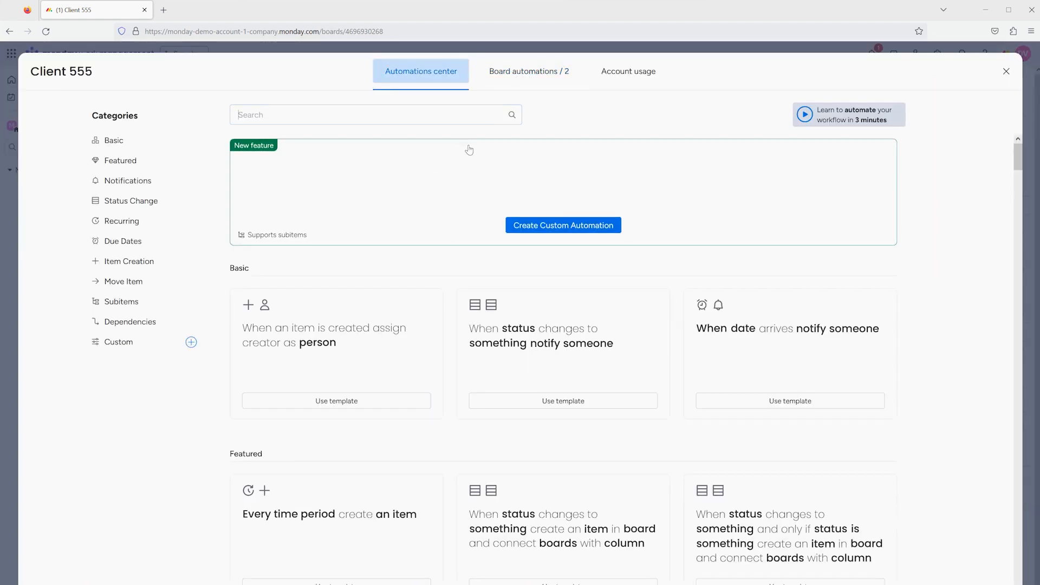
{"action": "scroll", "coordinate": [685, 333], "scroll_direction": "down", "scroll_amount": 3}
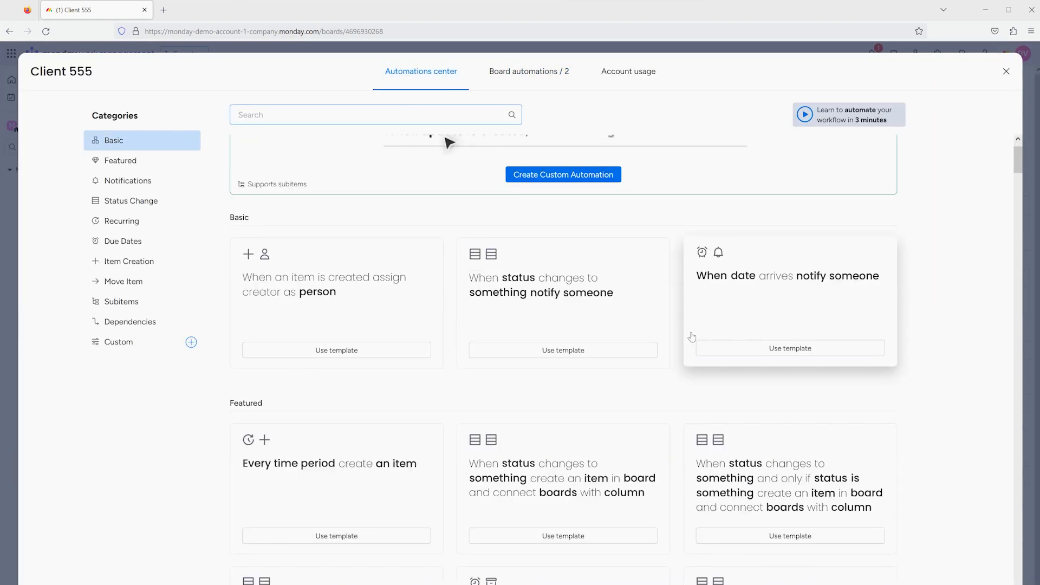
{"action": "scroll", "coordinate": [673, 342], "scroll_direction": "down", "scroll_amount": 8}
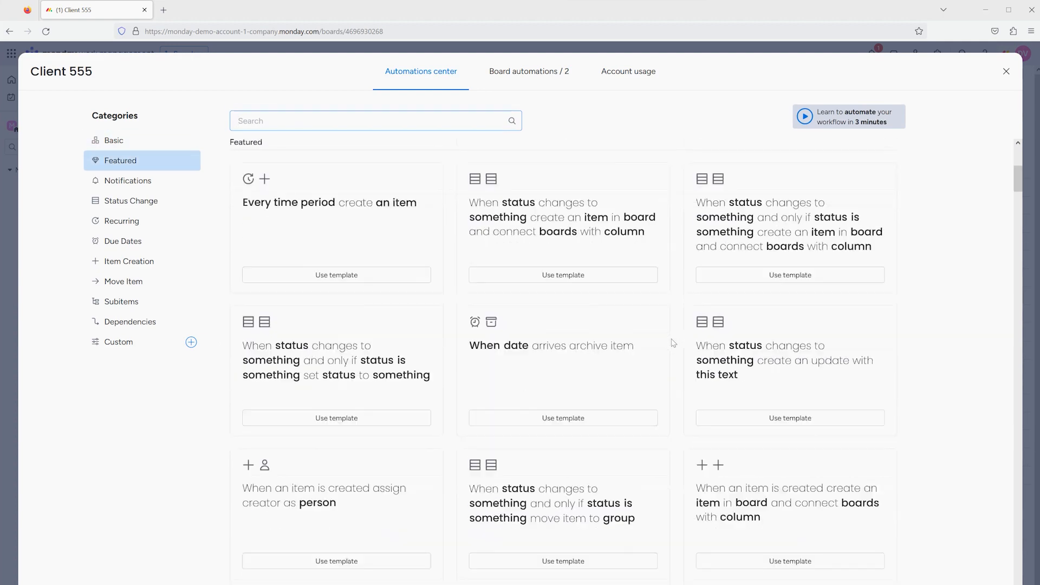
{"action": "scroll", "coordinate": [677, 347], "scroll_direction": "down", "scroll_amount": 8}
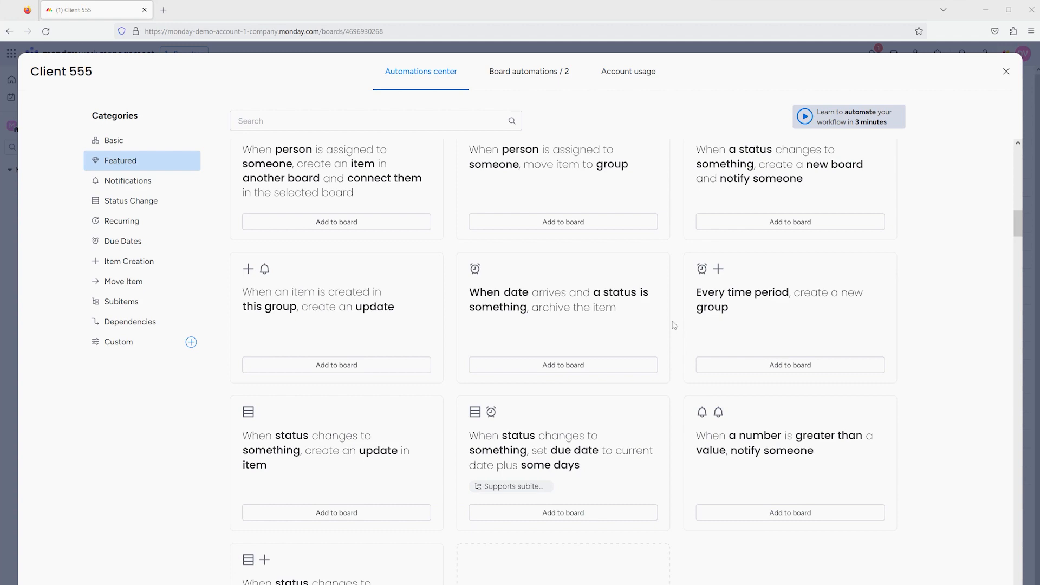
{"action": "scroll", "coordinate": [674, 325], "scroll_direction": "down", "scroll_amount": 8}
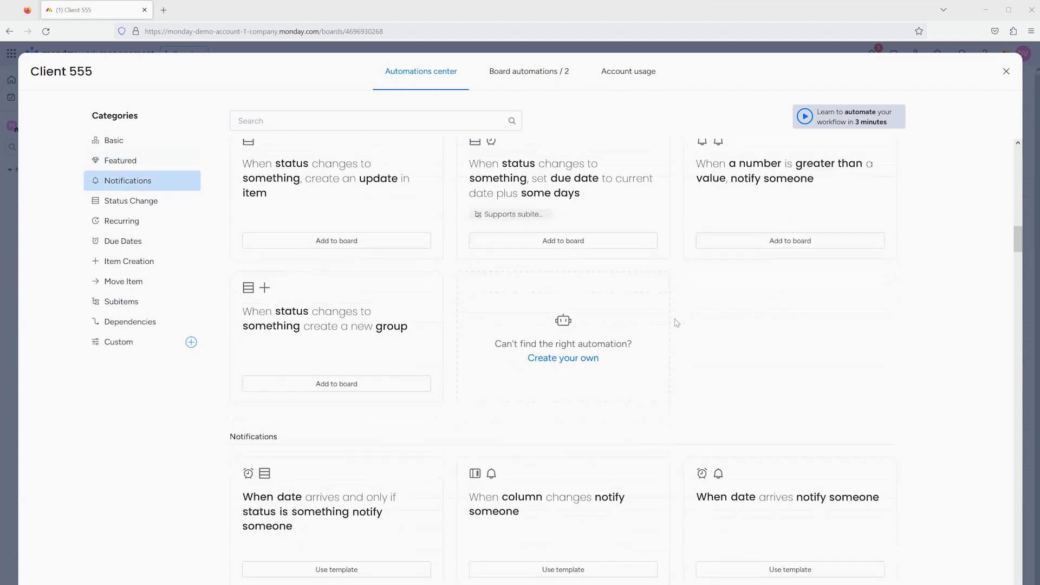
{"action": "scroll", "coordinate": [676, 323], "scroll_direction": "down", "scroll_amount": 3}
{"action": "scroll", "coordinate": [676, 322], "scroll_direction": "down", "scroll_amount": 5}
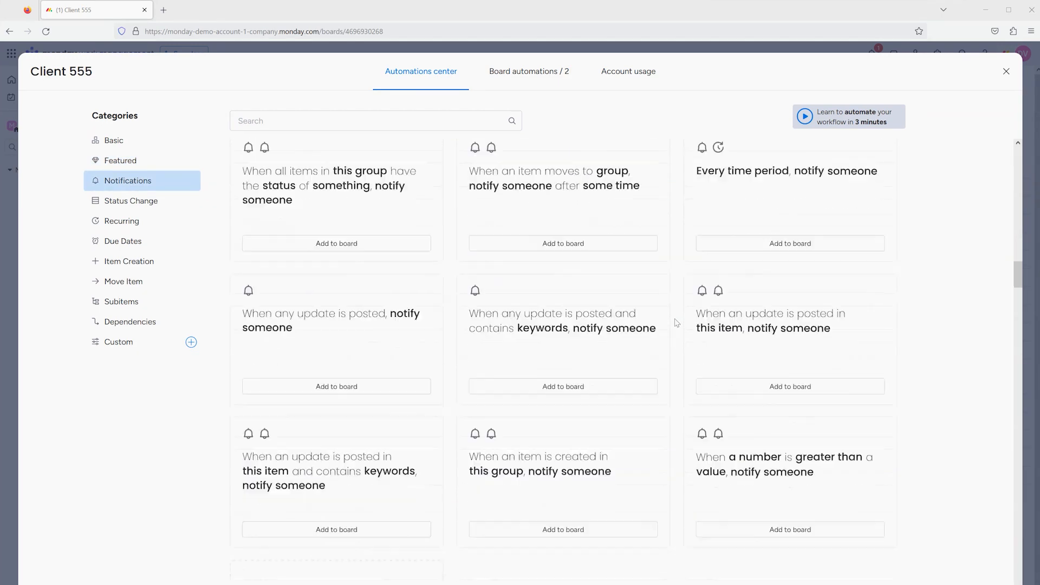
{"action": "scroll", "coordinate": [677, 323], "scroll_direction": "up", "scroll_amount": 15}
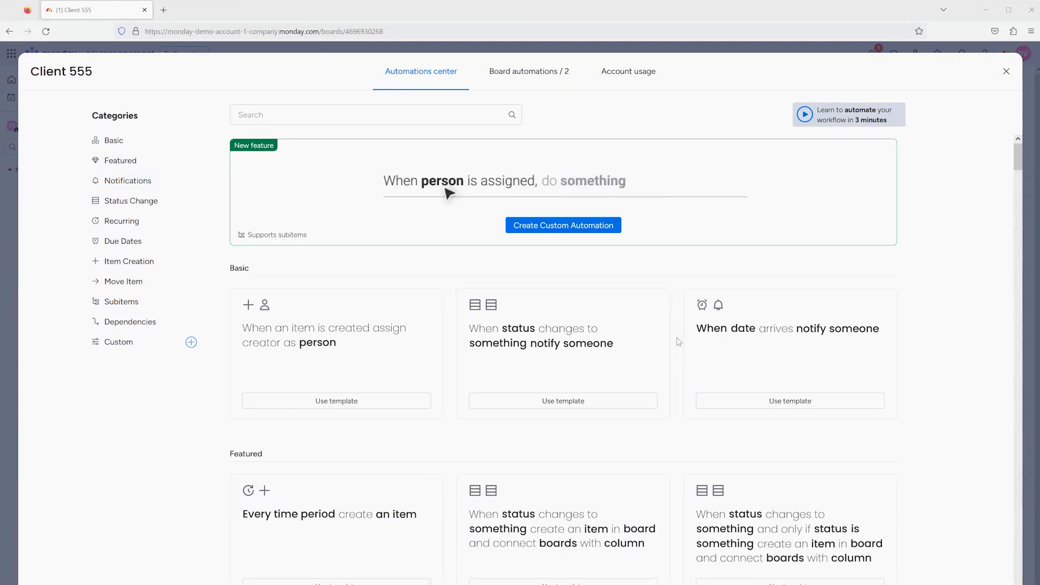
View the Featured template that moves an item to a group when status changes and a status condition is met, then return to the automations center.
{"action": "scroll", "coordinate": [677, 341], "scroll_direction": "down", "scroll_amount": 5}
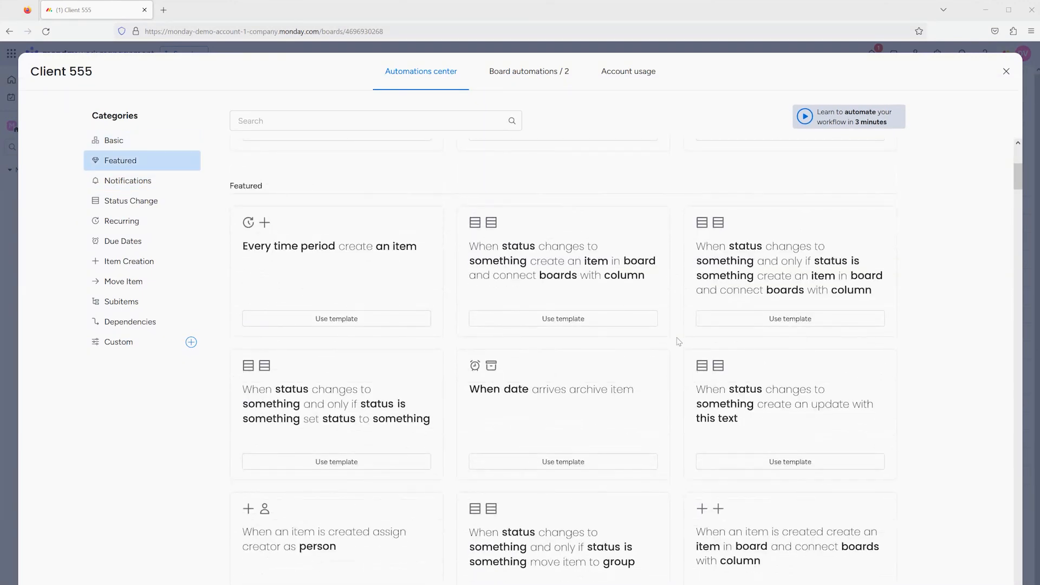
{"action": "scroll", "coordinate": [678, 341], "scroll_direction": "down", "scroll_amount": 5}
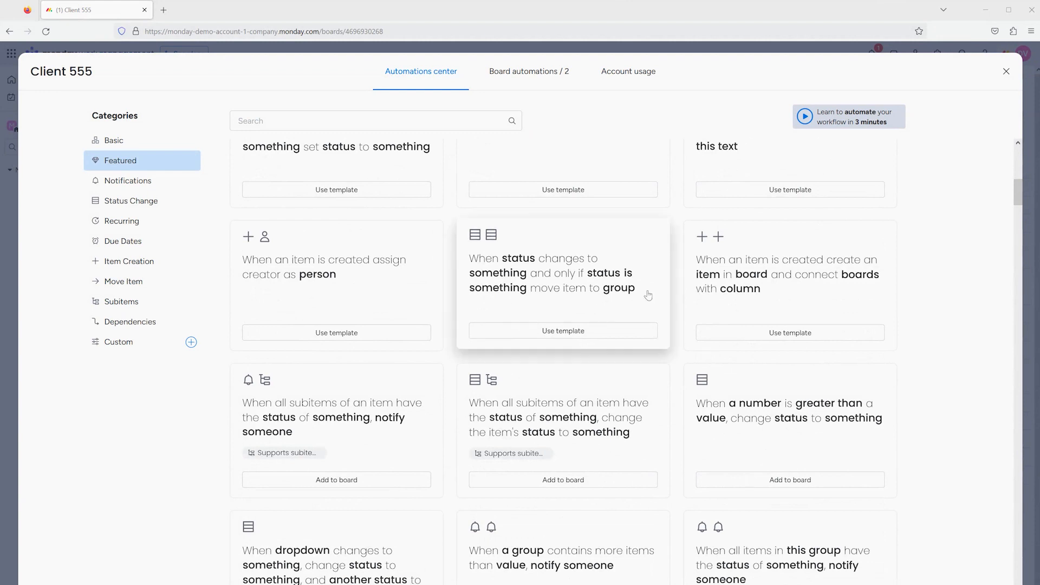
{"action": "scroll", "coordinate": [680, 298], "scroll_direction": "up", "scroll_amount": 2}
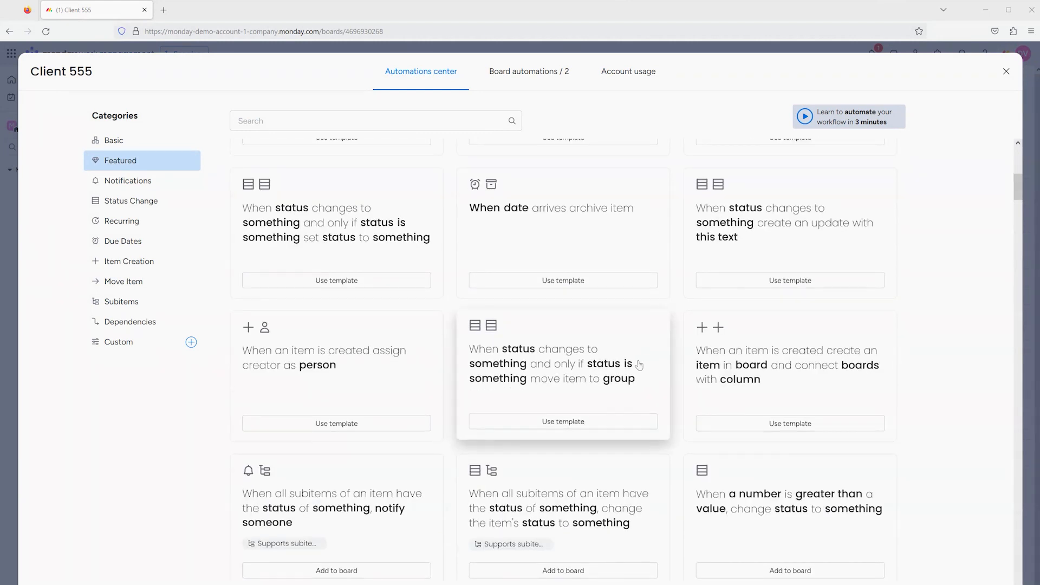
{"action": "left_click", "coordinate": [639, 364]}
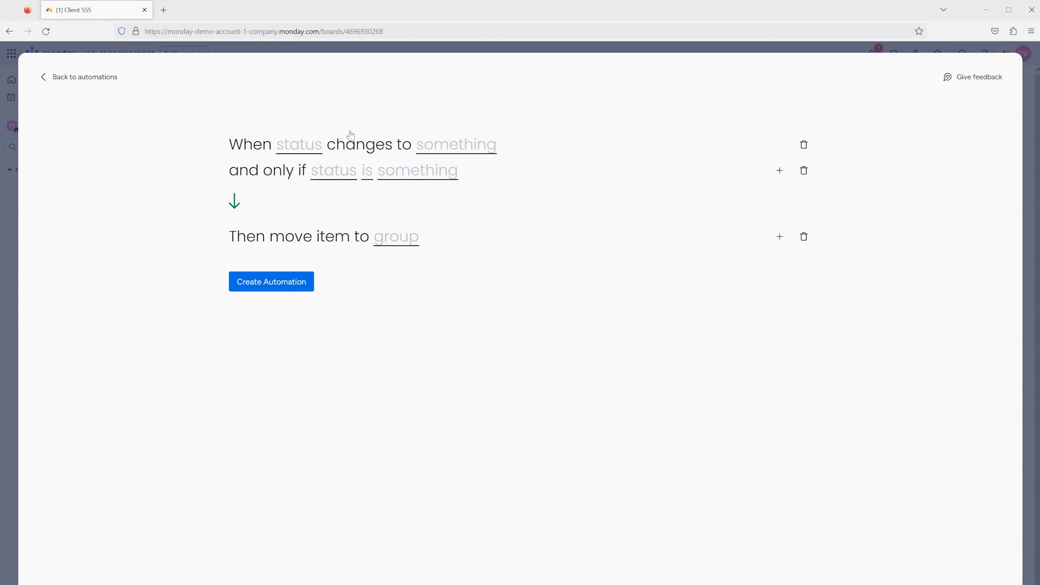
{"action": "left_click", "coordinate": [90, 81]}
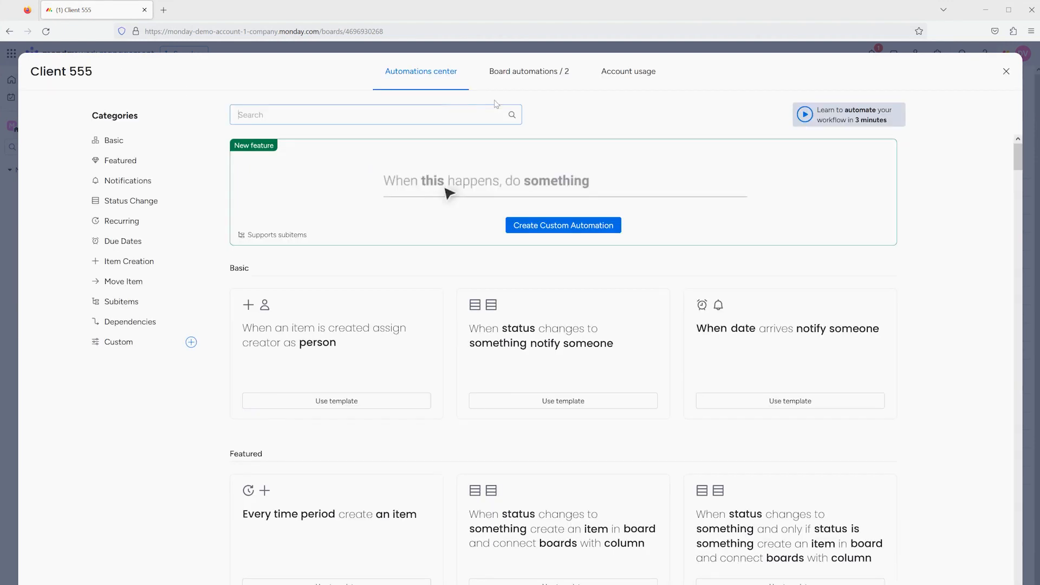
Open the board's item-created Add assignee automation for editing and return to the board automations list without updating it.
{"action": "left_click", "coordinate": [539, 73]}
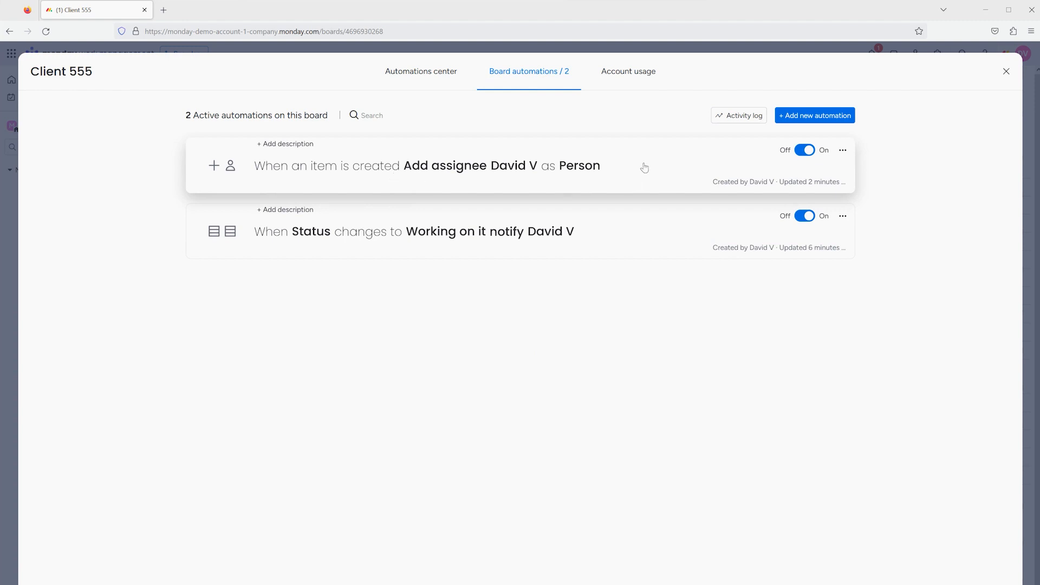
{"action": "left_click", "coordinate": [842, 151]}
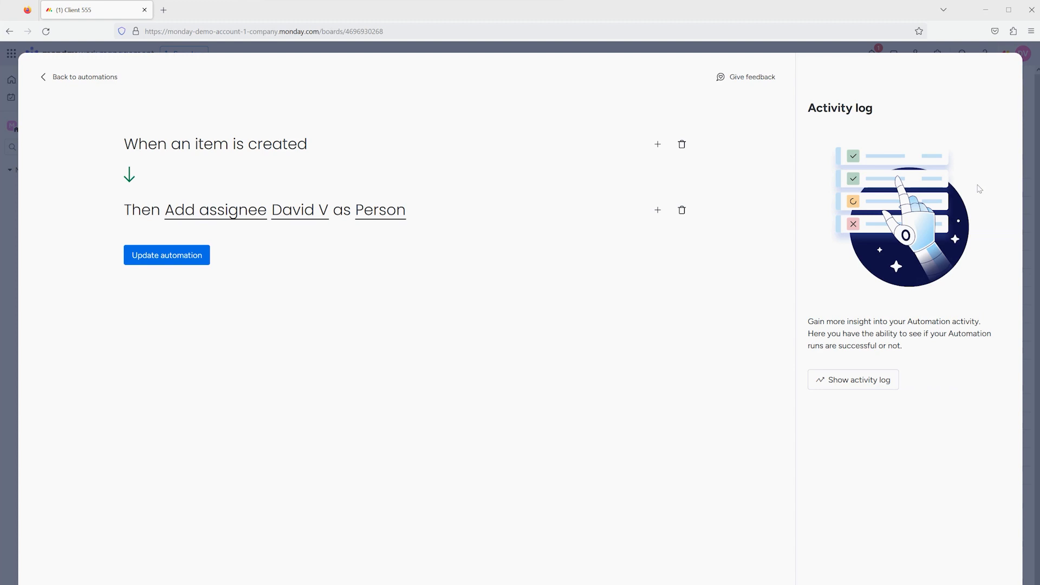
{"action": "left_click", "coordinate": [80, 78]}
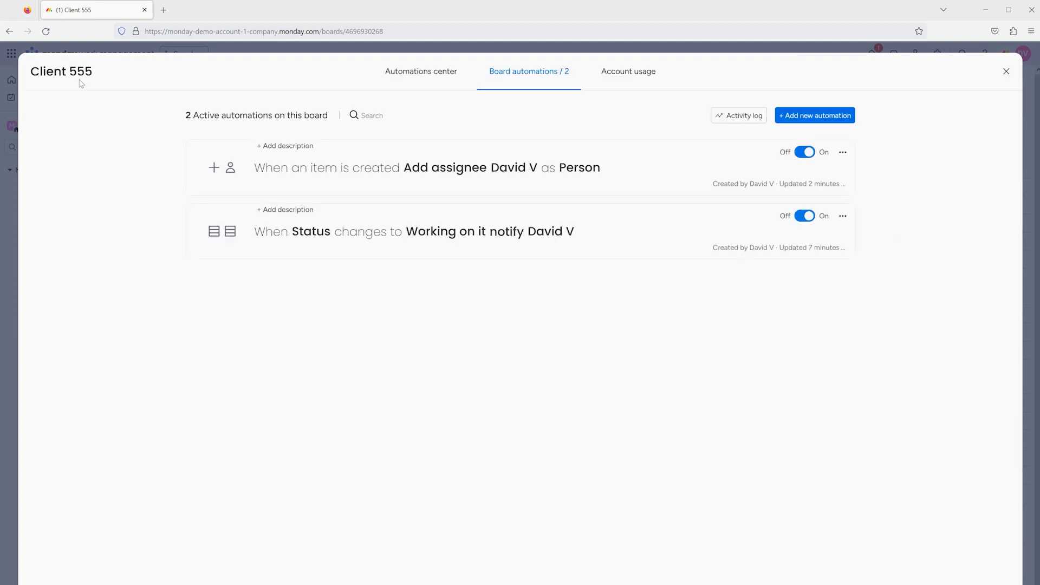